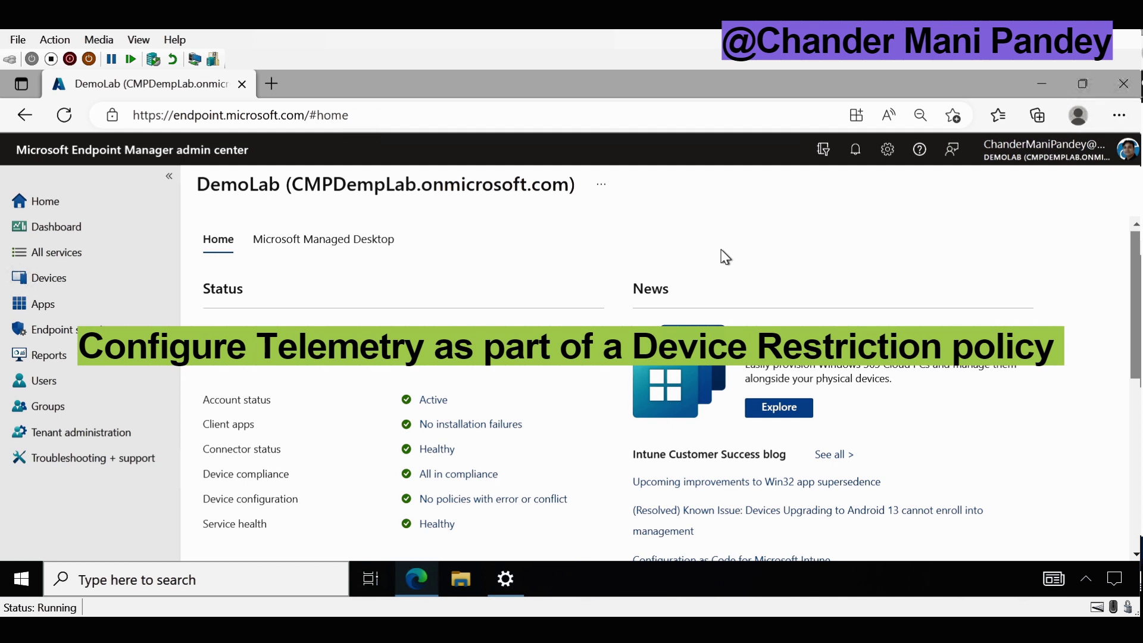
- Open the list of configuration profiles for devices
{"action": "left_click", "coordinate": [53, 291]}
{"action": "left_click_drag", "start_coordinate": [383, 319], "coordinate": [381, 410]}
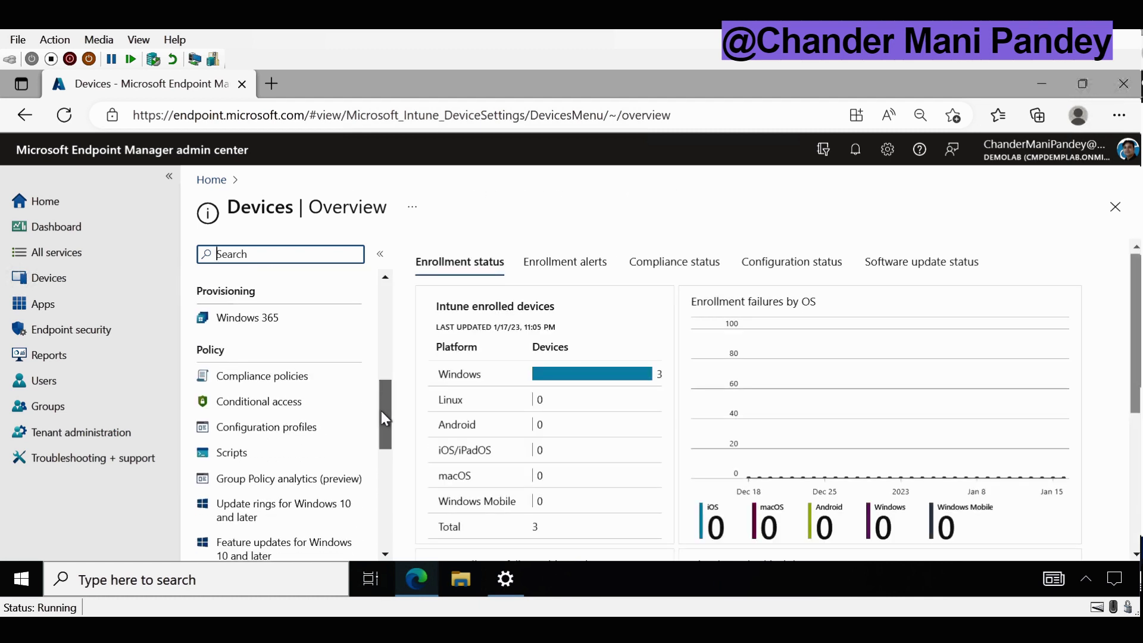
{"action": "left_click", "coordinate": [279, 430]}
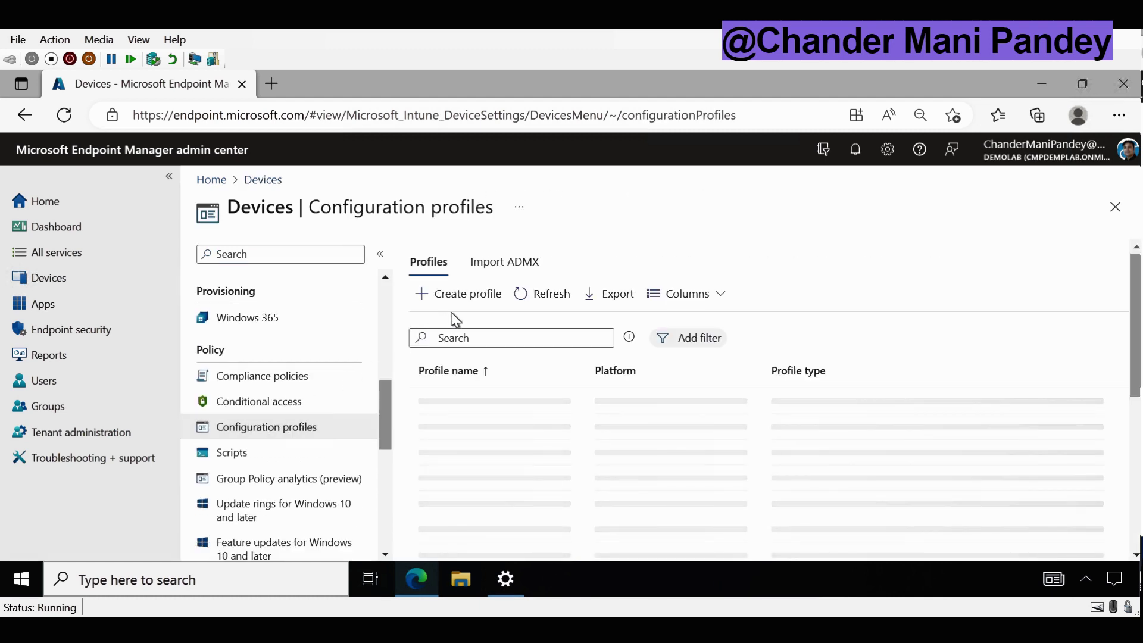
- Start a new profile for Windows 10 and later using the Device restrictions template
{"action": "left_click", "coordinate": [475, 305]}
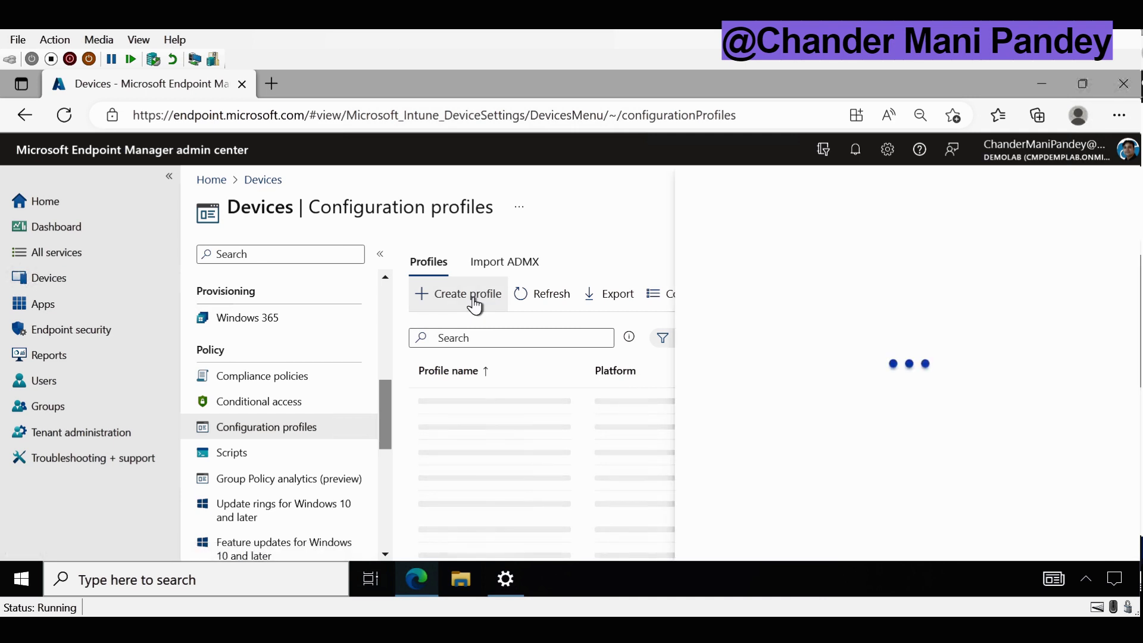
{"action": "left_click", "coordinate": [738, 262]}
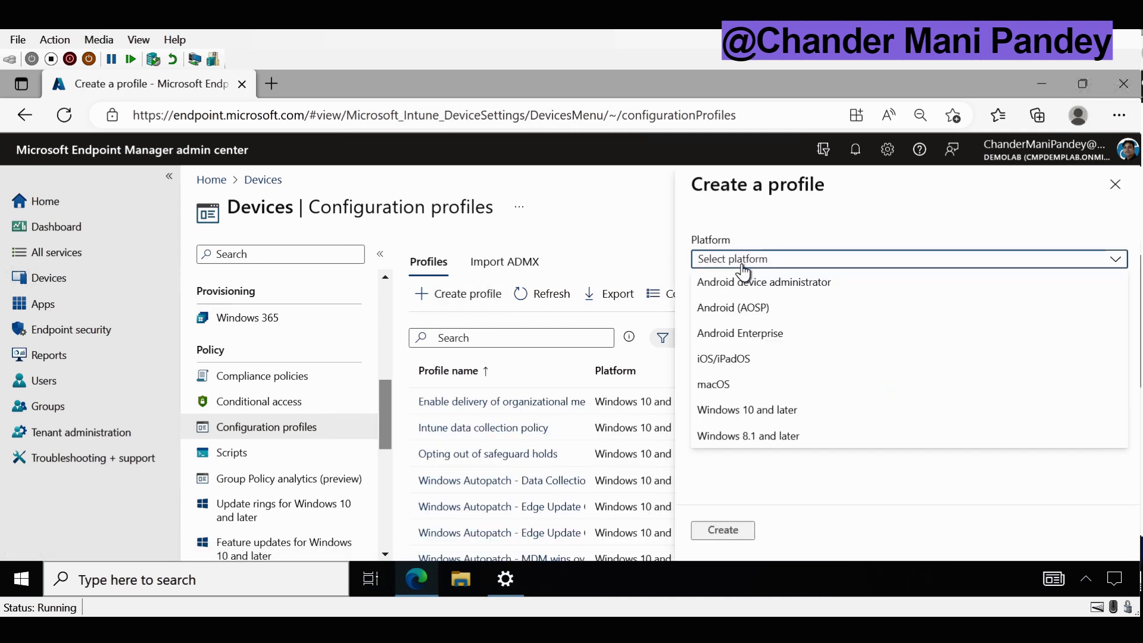
{"action": "left_click", "coordinate": [745, 409]}
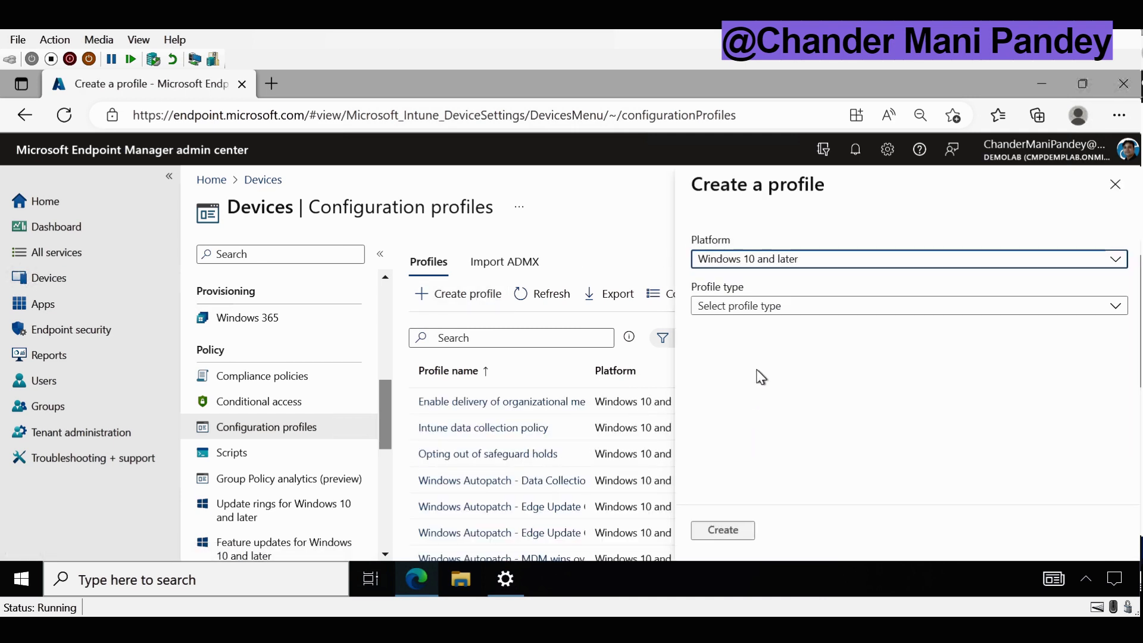
{"action": "left_click", "coordinate": [743, 306]}
{"action": "left_click", "coordinate": [732, 356]}
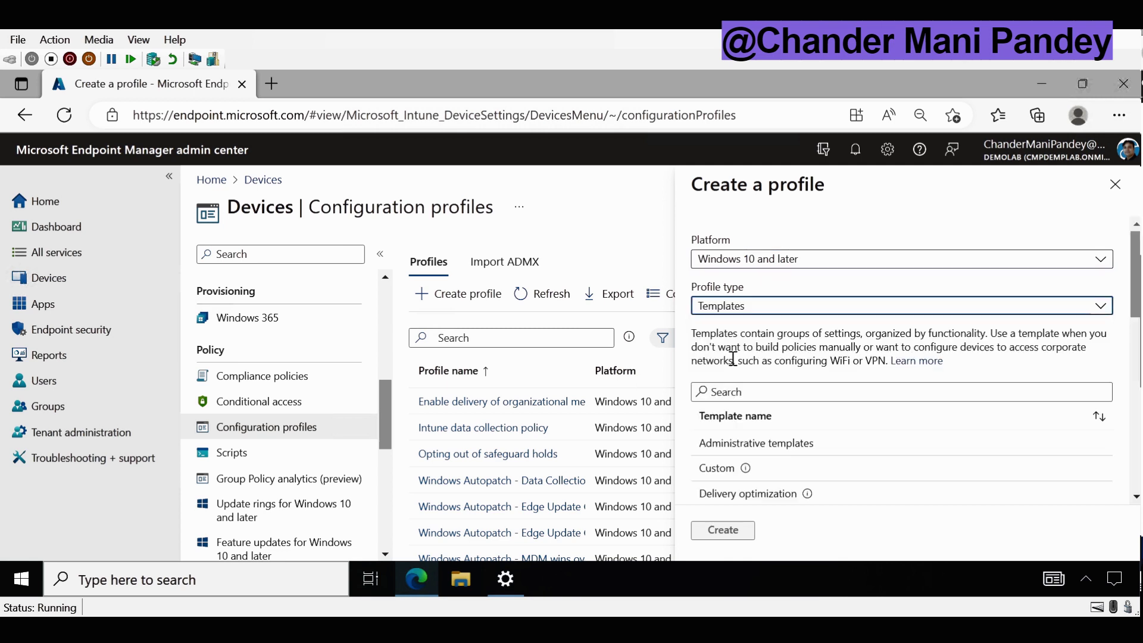
{"action": "scroll", "coordinate": [869, 405], "scroll_direction": "down", "scroll_amount": 3}
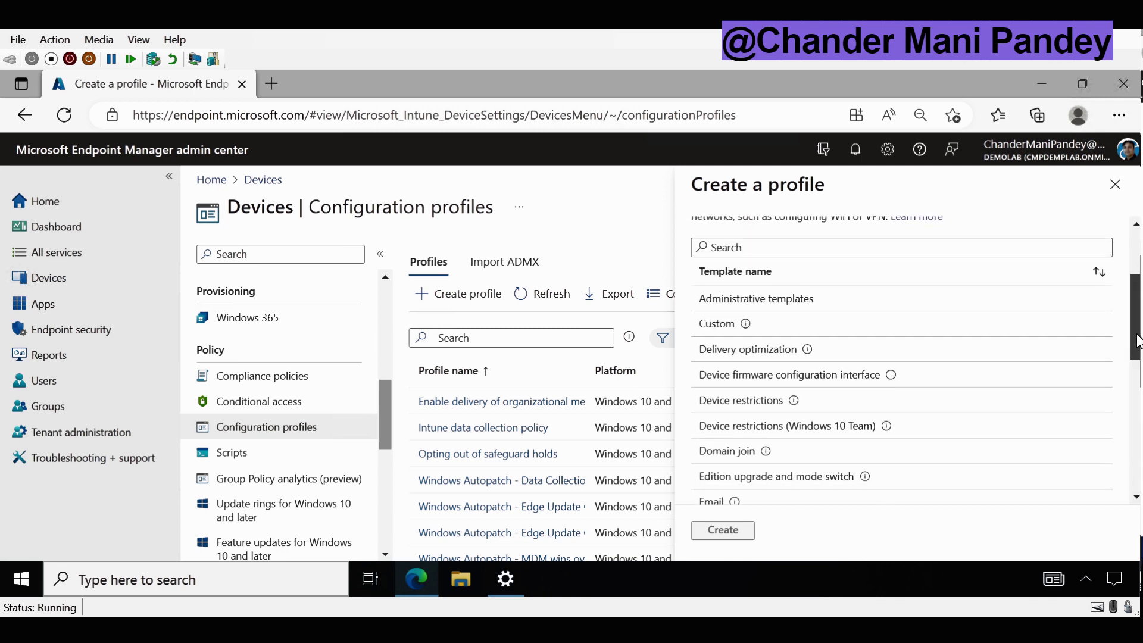
{"action": "left_click", "coordinate": [757, 382]}
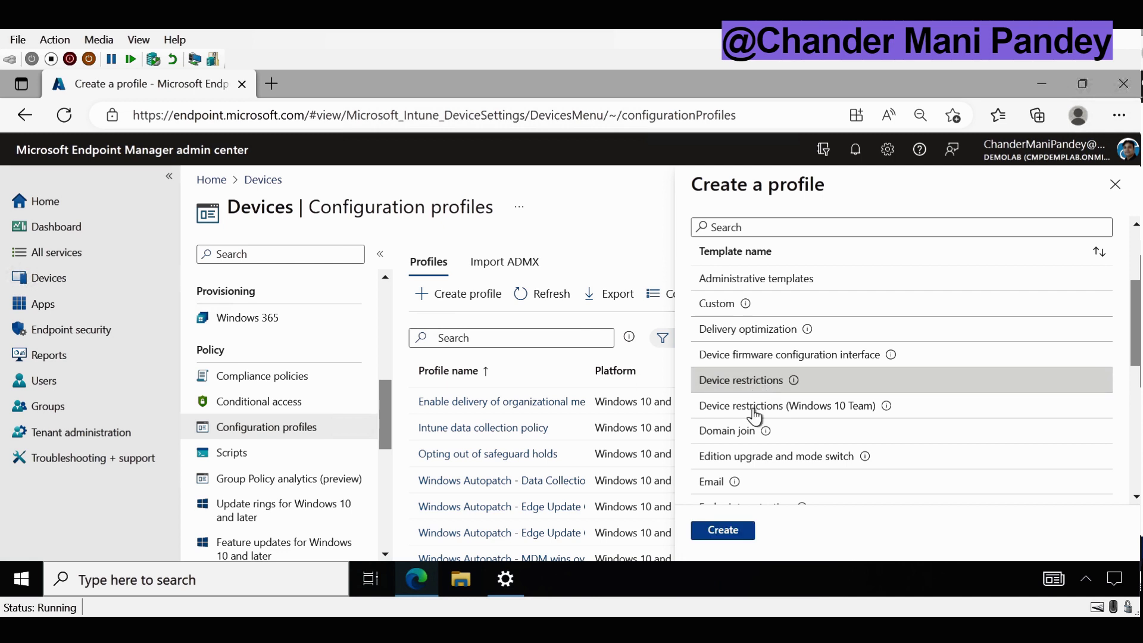
{"action": "left_click", "coordinate": [736, 534]}
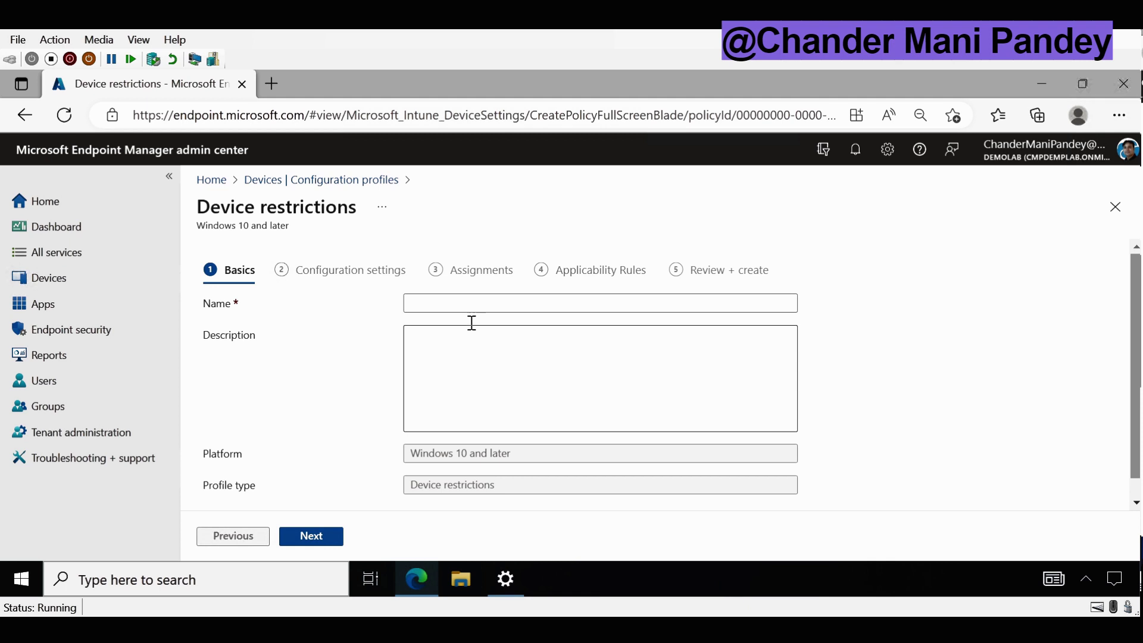
- Name the device restrictions profile "Configure Telemetry Data" and continue to its configuration settings
{"action": "left_click", "coordinate": [459, 306]}
{"action": "type", "text": "Configure Telemetry Data"}
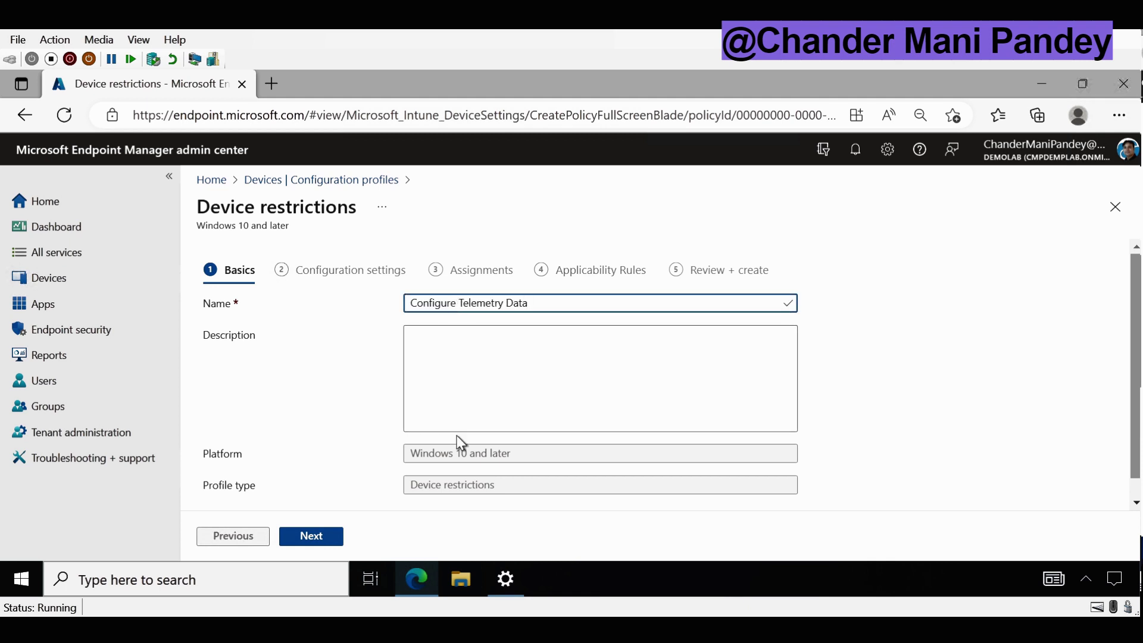
{"action": "left_click", "coordinate": [316, 536]}
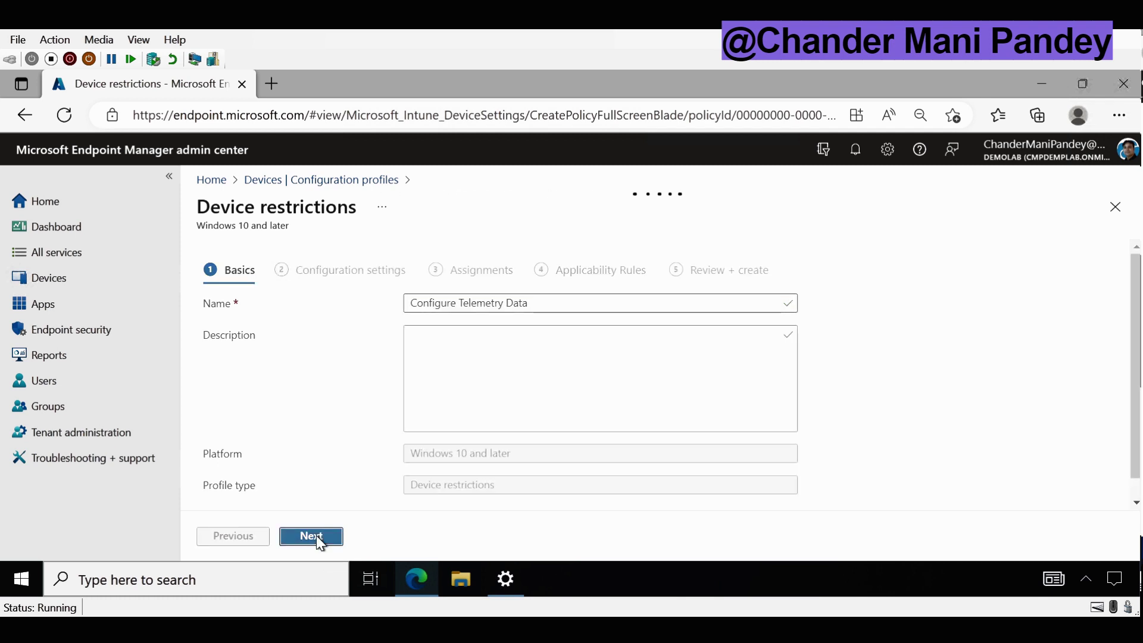
- Choose a Share usage data level under Reporting and Telemetry and continue to the assignments
{"action": "left_click_drag", "start_coordinate": [1136, 288], "coordinate": [1137, 410]}
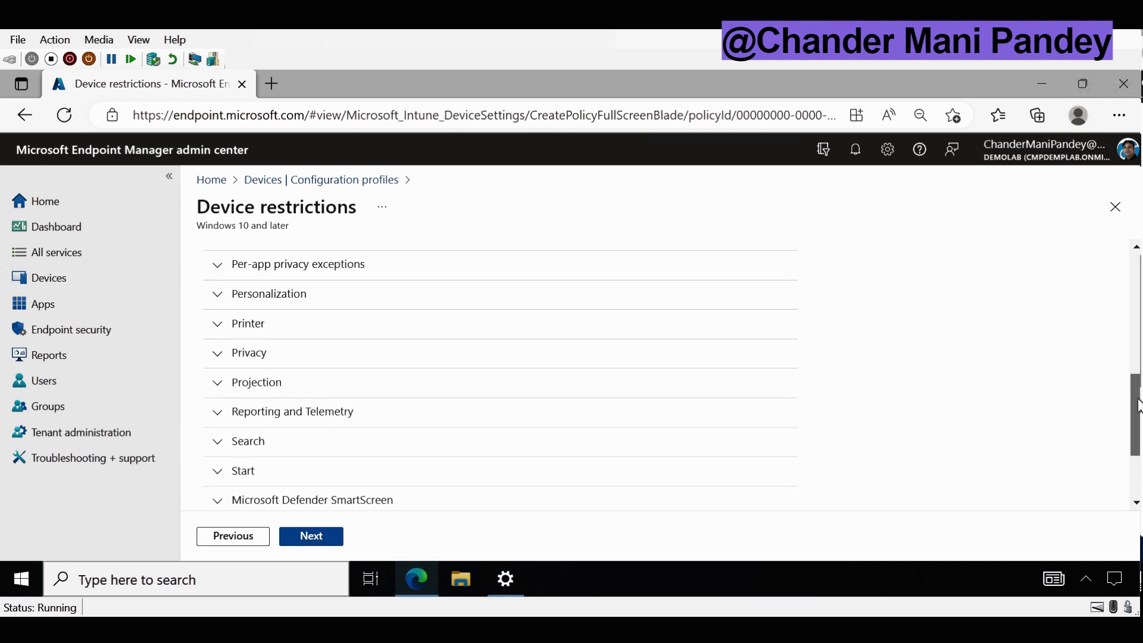
{"action": "left_click", "coordinate": [216, 424]}
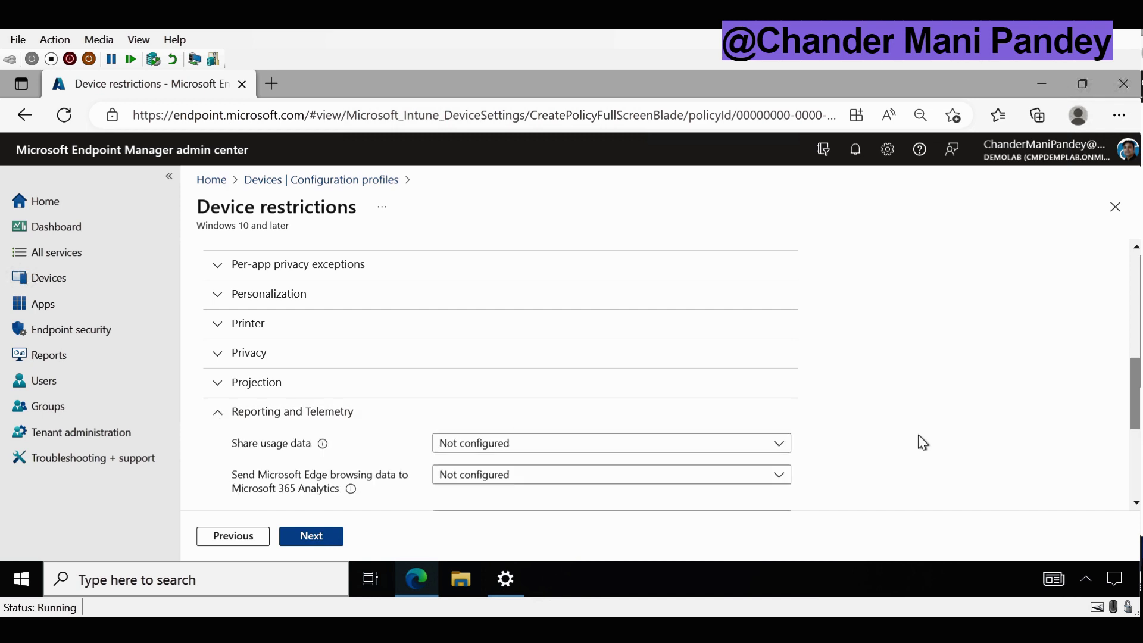
{"action": "scroll", "coordinate": [247, 395], "scroll_direction": "down", "scroll_amount": 1}
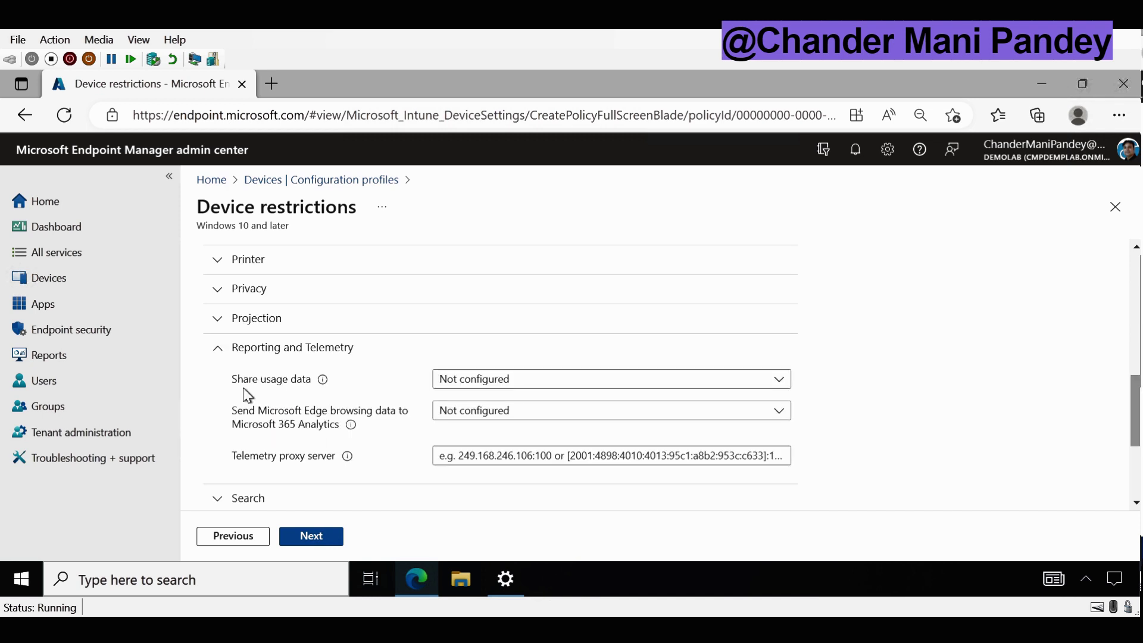
{"action": "left_click", "coordinate": [539, 380]}
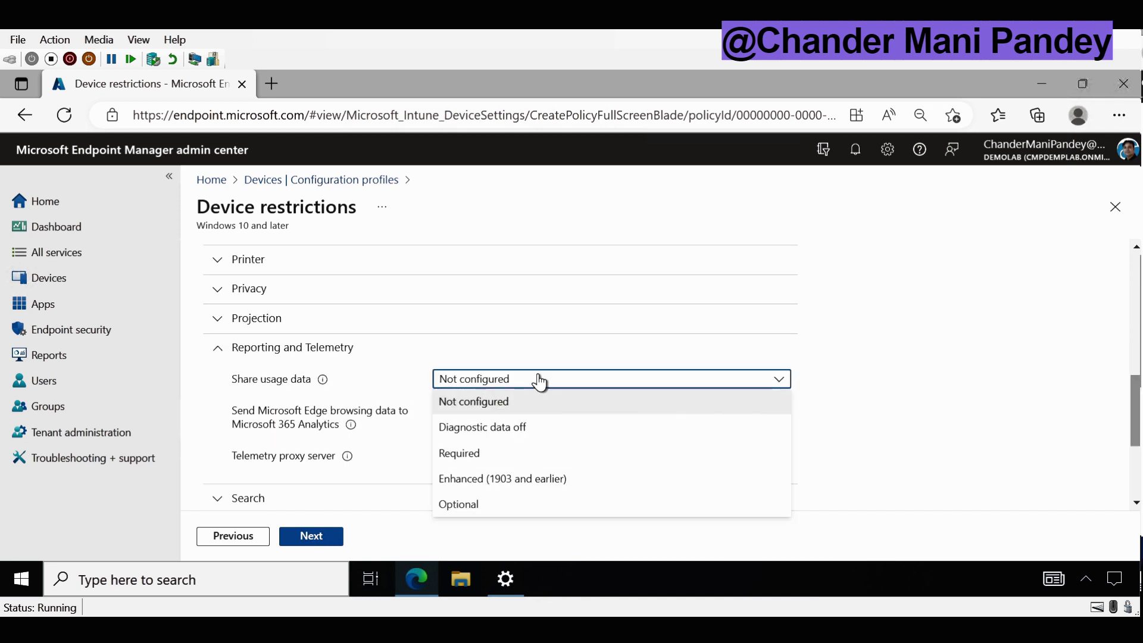
{"action": "left_click", "coordinate": [488, 492]}
{"action": "left_click", "coordinate": [325, 537]}
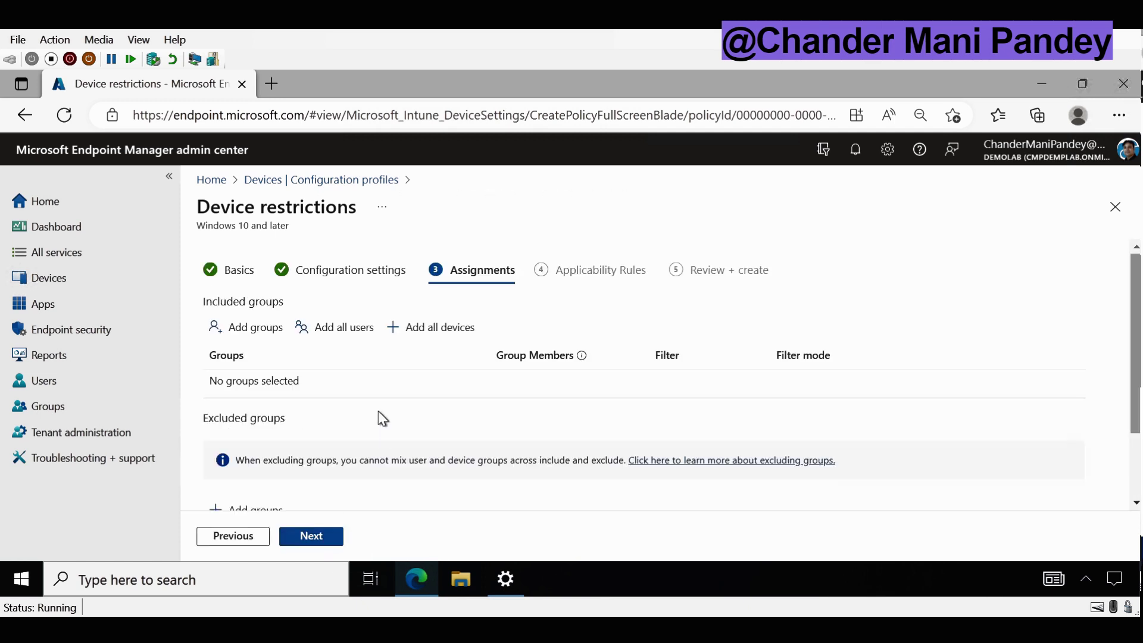
- Assign the device restrictions profile to all devices and create it without applicability rules
{"action": "left_click", "coordinate": [436, 333]}
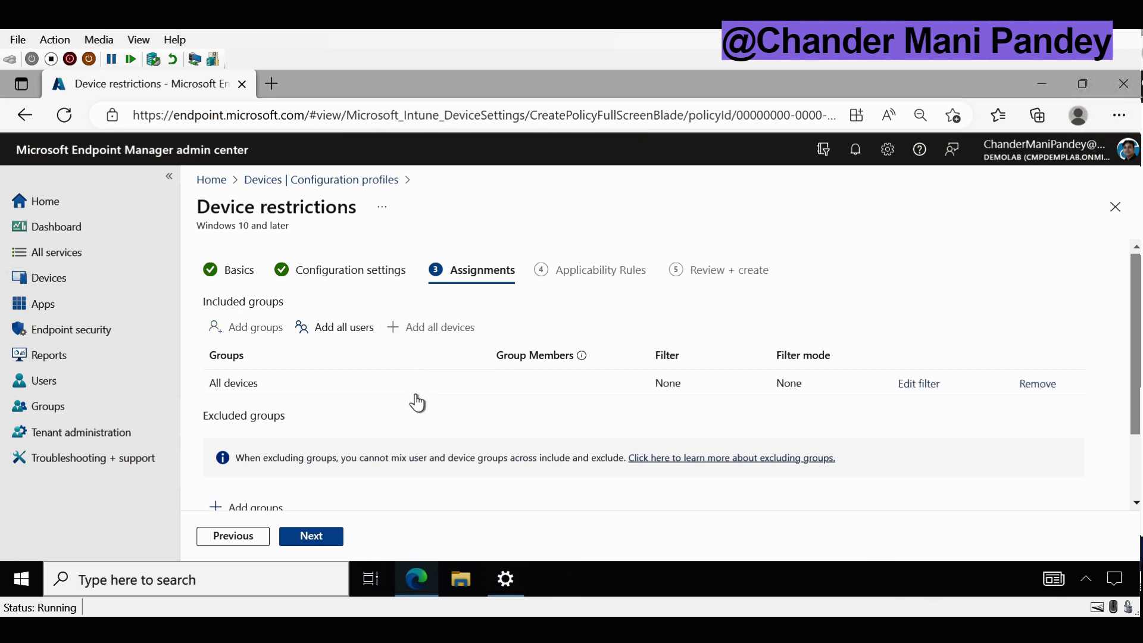
{"action": "left_click", "coordinate": [322, 546]}
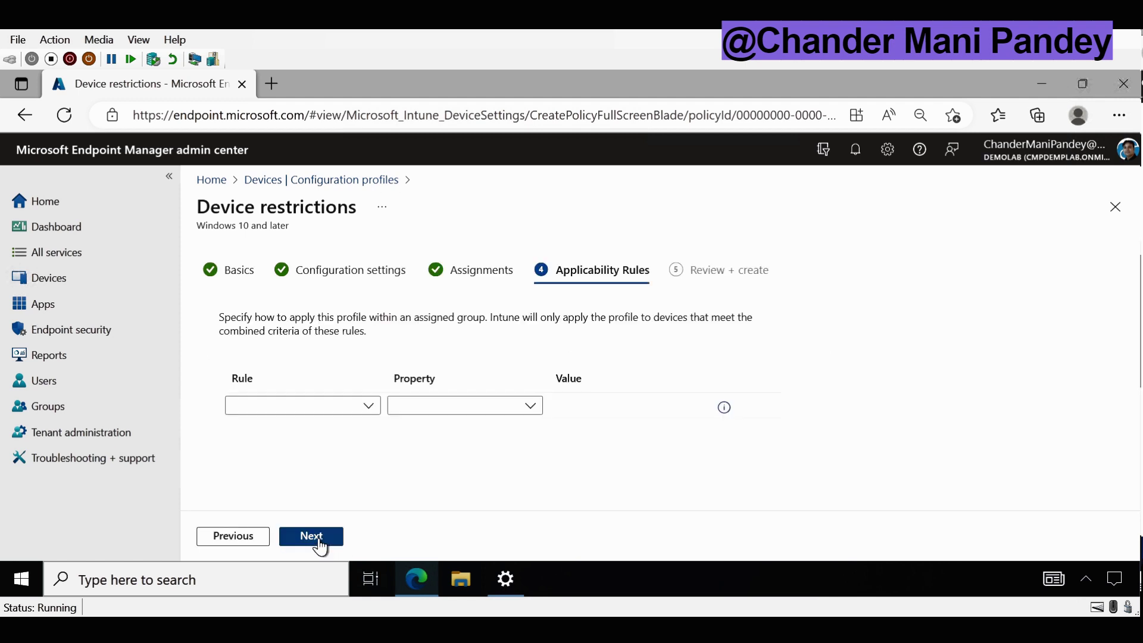
{"action": "left_click", "coordinate": [320, 545]}
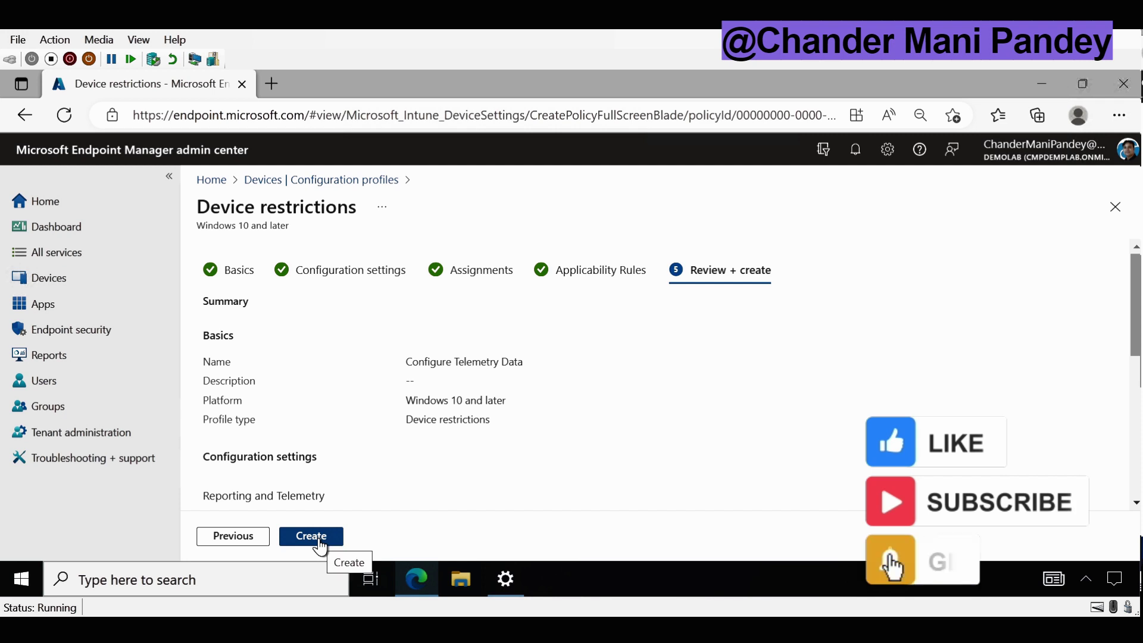
{"action": "left_click", "coordinate": [320, 545]}
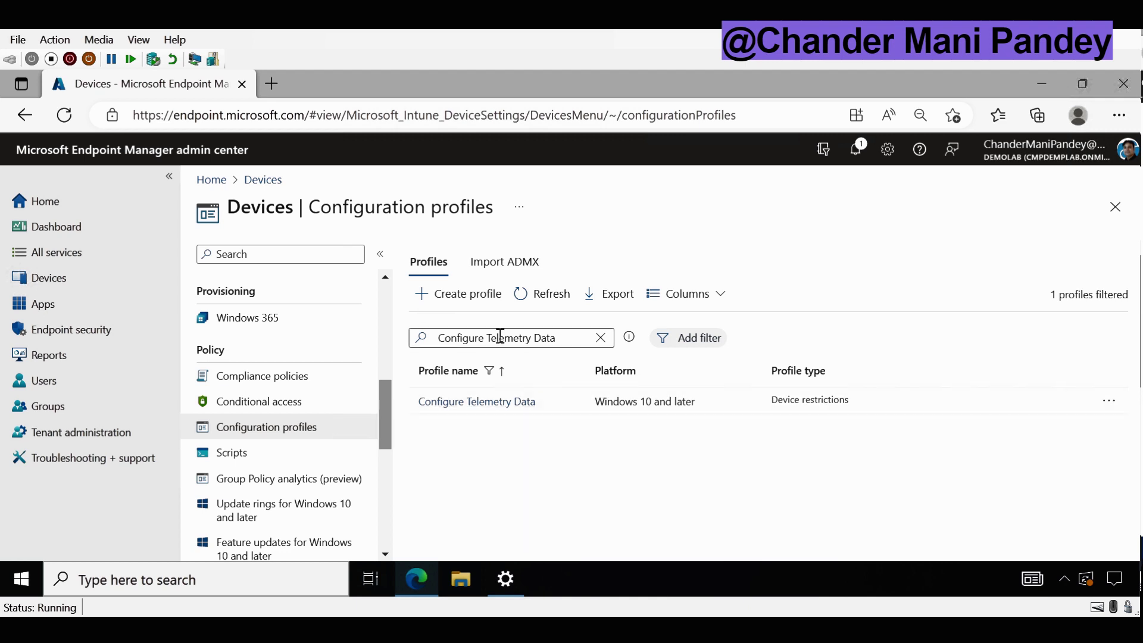
- Start another profile for Windows 10 and later using the Windows health monitoring template
{"action": "left_click", "coordinate": [462, 308]}
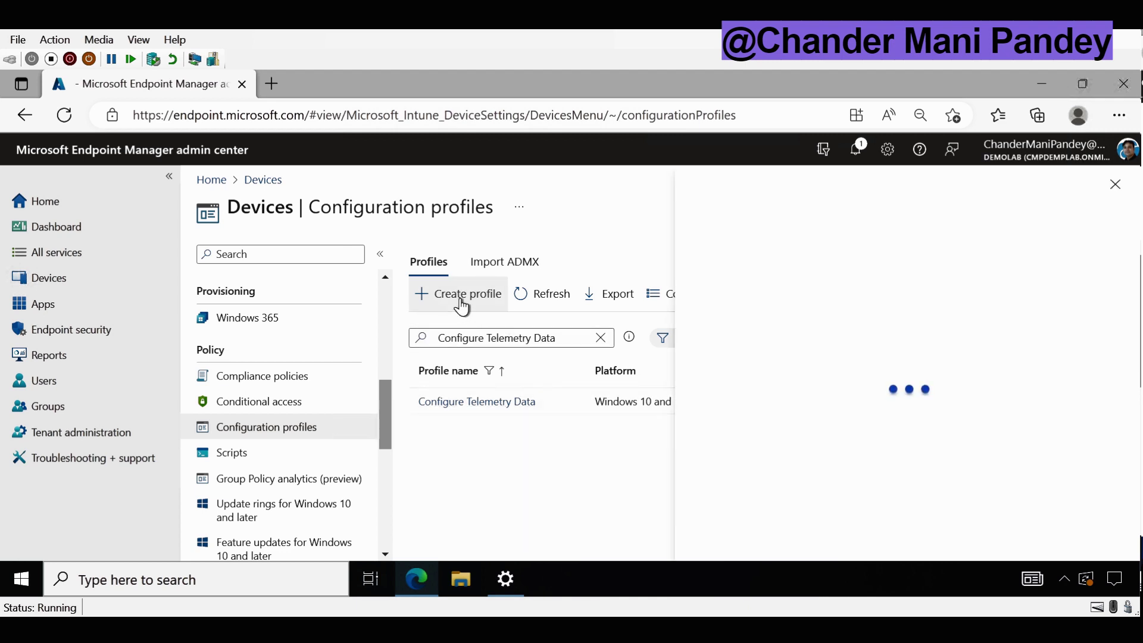
{"action": "left_click", "coordinate": [732, 271]}
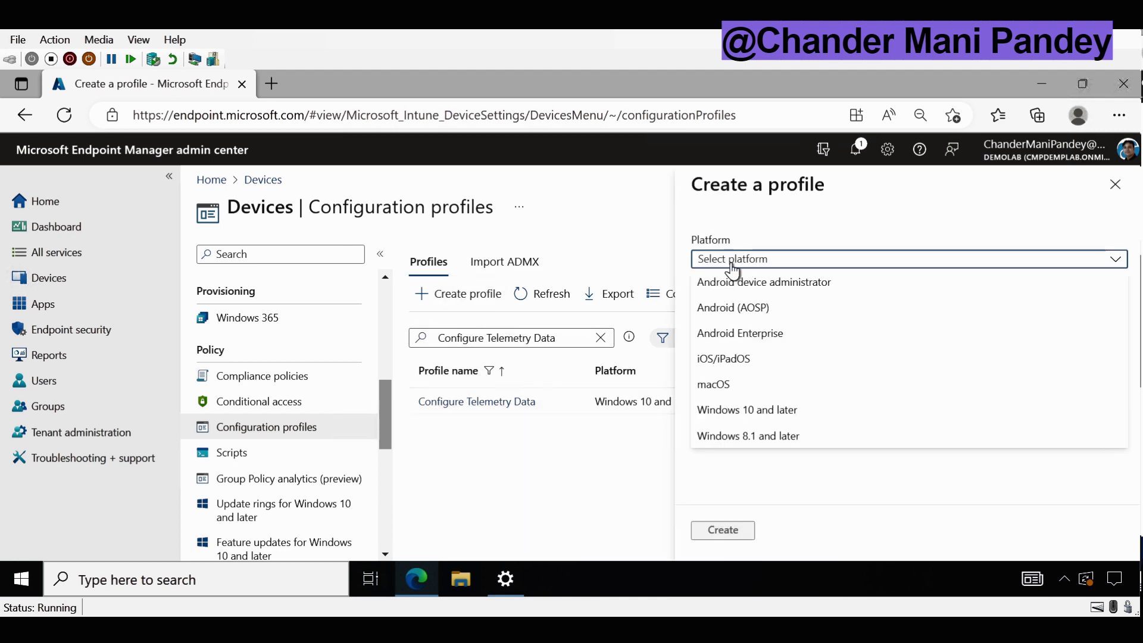
{"action": "left_click", "coordinate": [744, 414]}
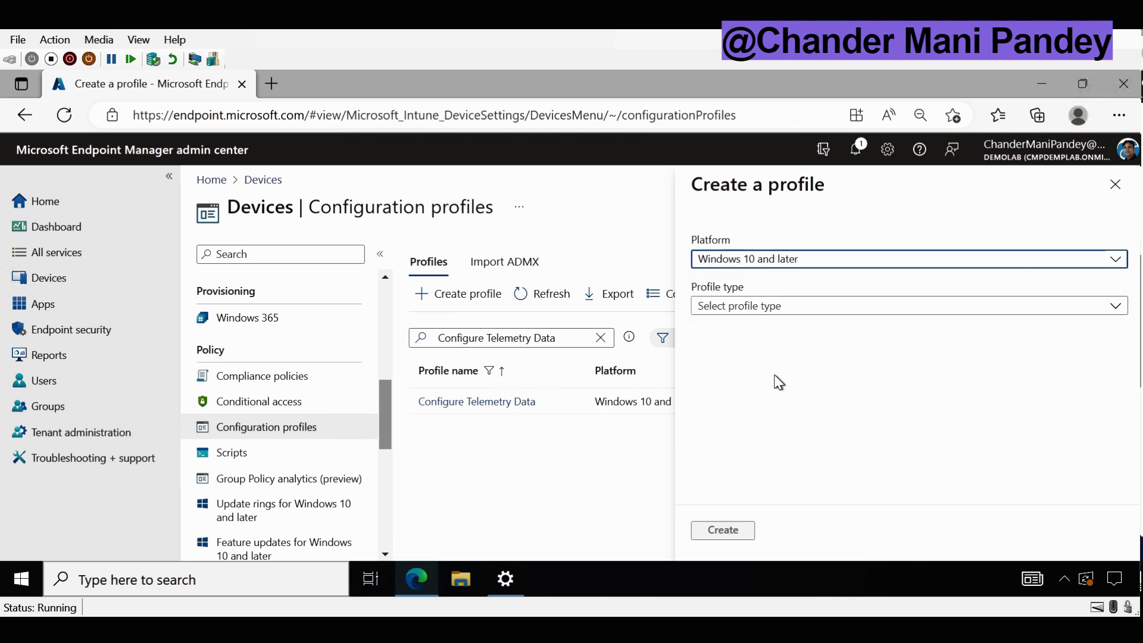
{"action": "left_click", "coordinate": [760, 310]}
{"action": "left_click", "coordinate": [723, 353]}
{"action": "left_click_drag", "start_coordinate": [1131, 312], "coordinate": [1136, 476]}
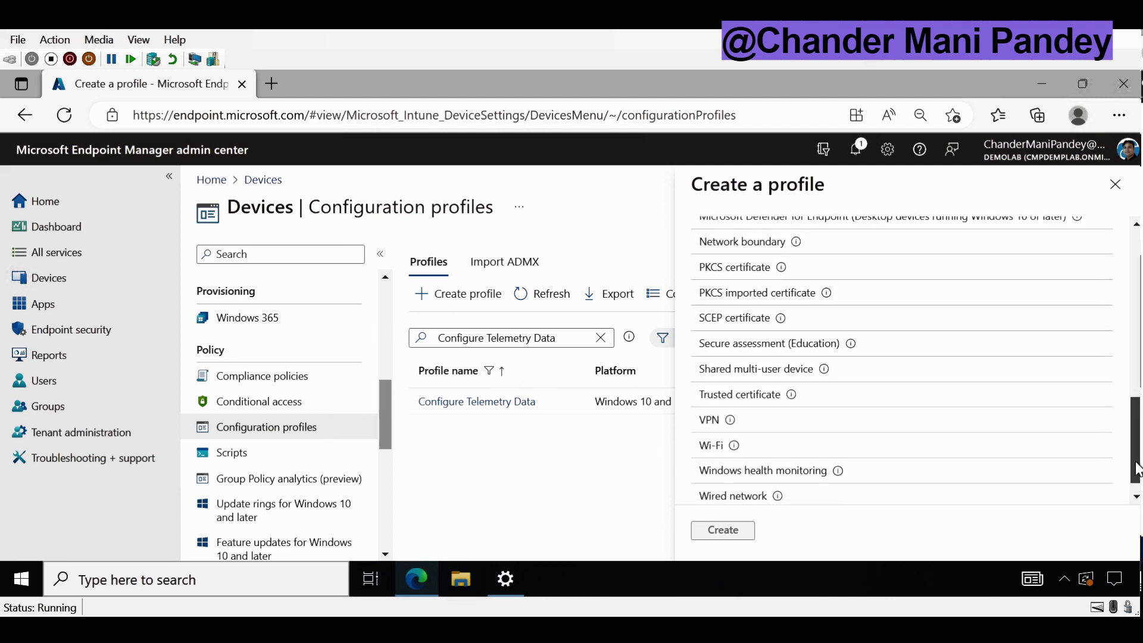
{"action": "left_click", "coordinate": [785, 462]}
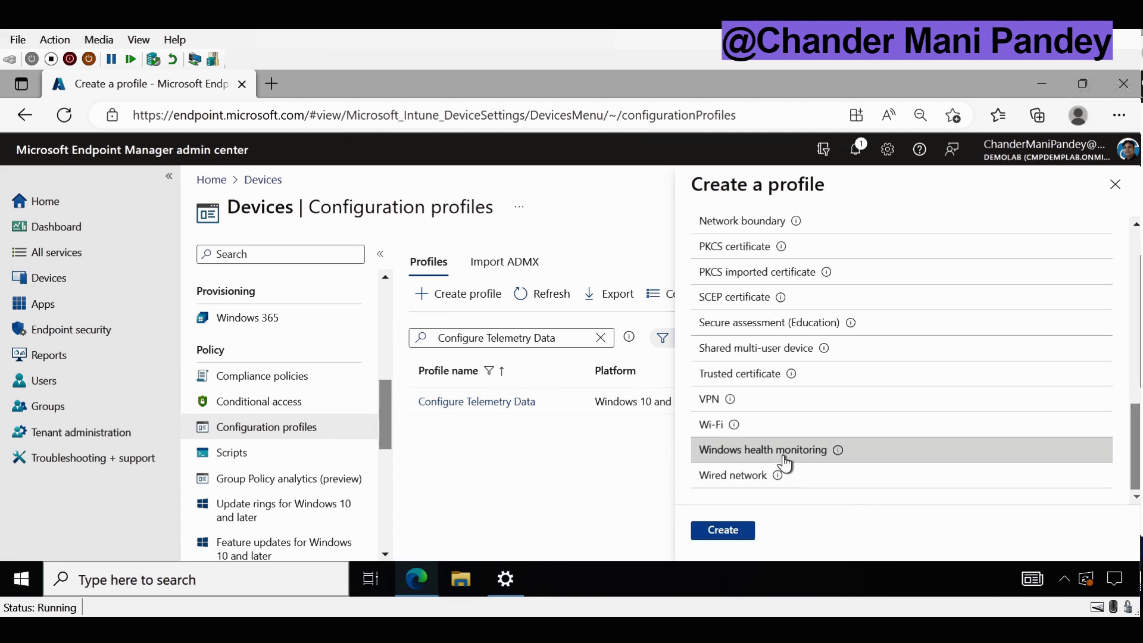
{"action": "left_click", "coordinate": [726, 539]}
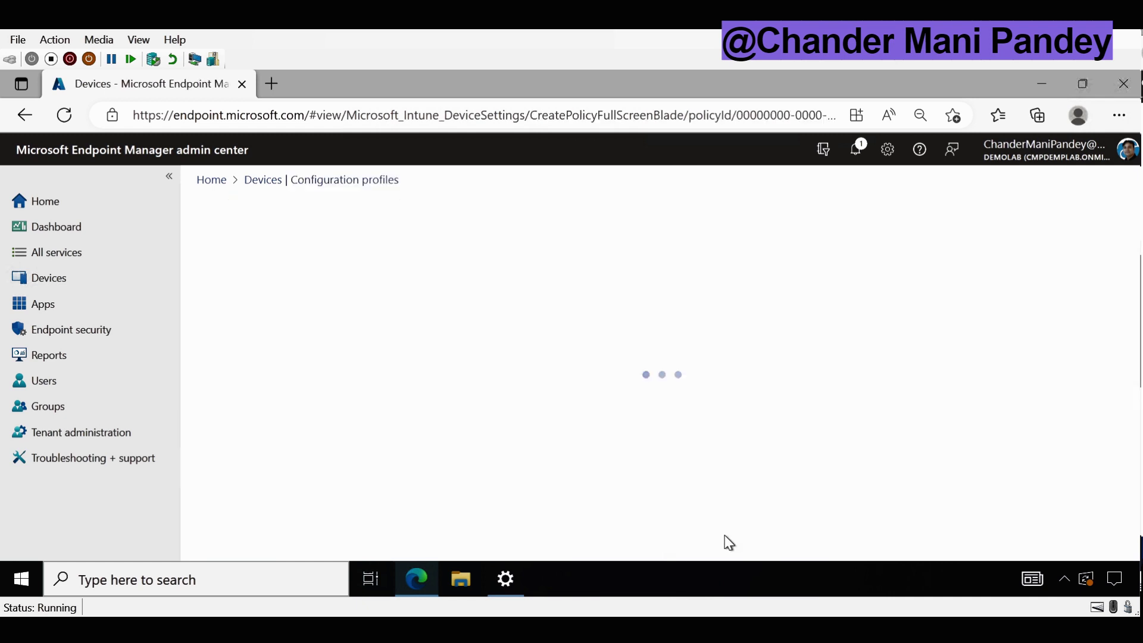
- Name the health monitoring profile "Enable Windows health monitoring" and continue to its configuration settings
{"action": "left_click", "coordinate": [441, 306]}
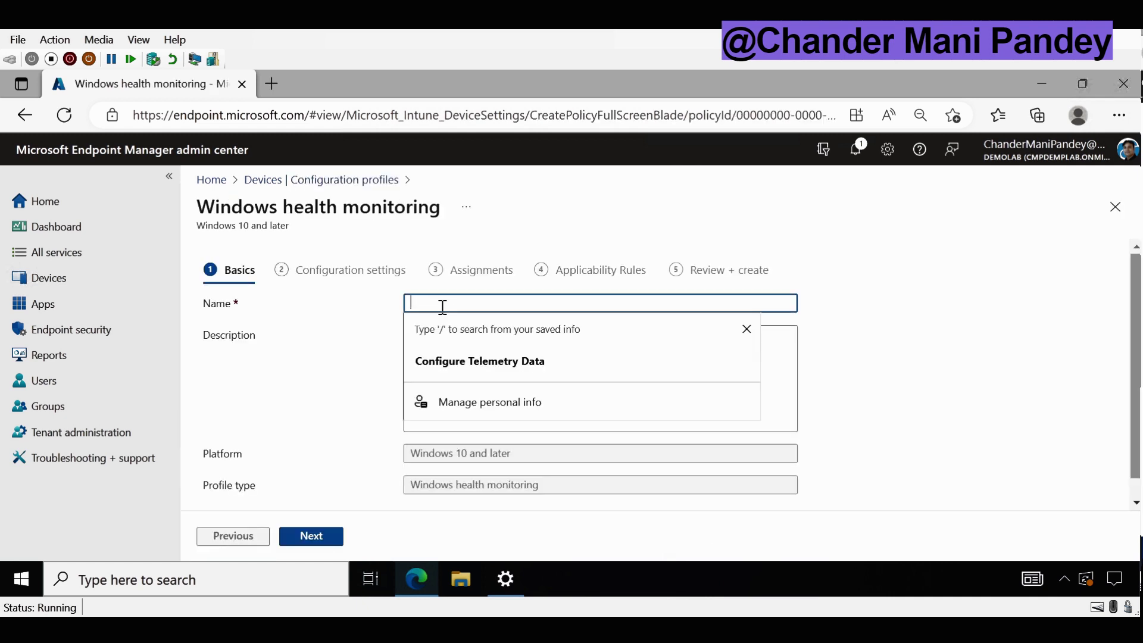
{"action": "type", "text": "Enable Windows health monitoring"}
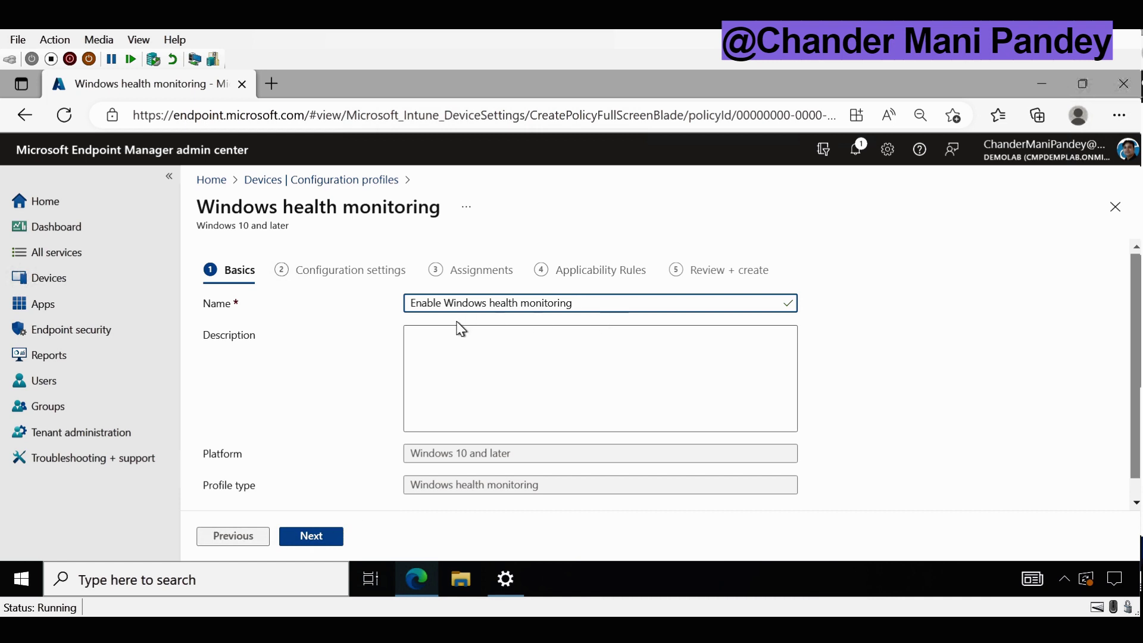
{"action": "left_click", "coordinate": [312, 543]}
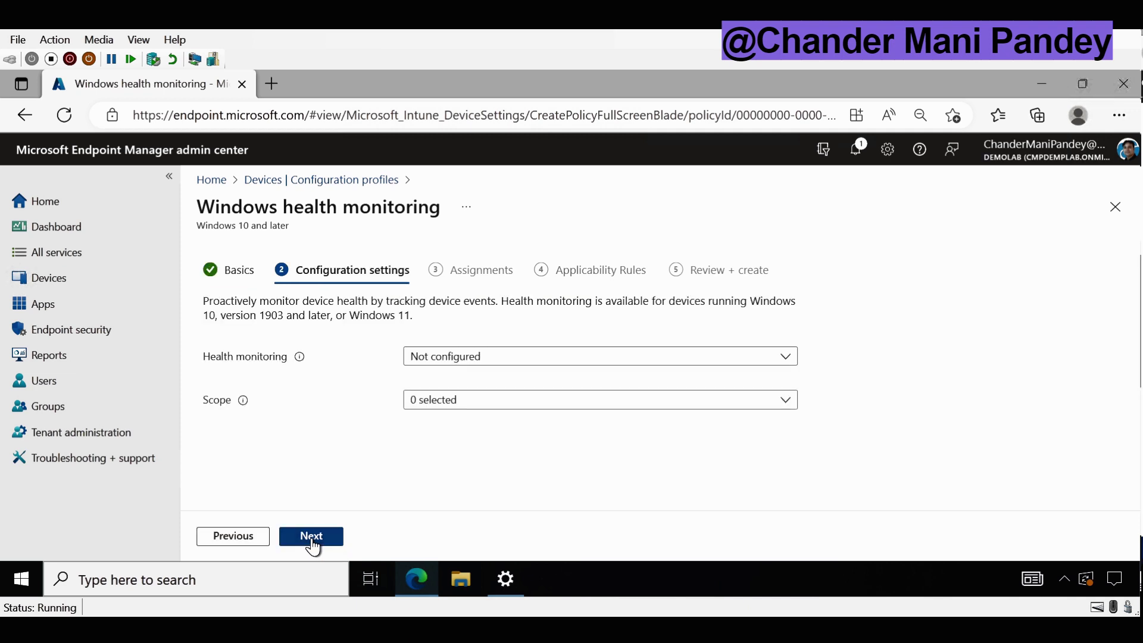
- Set Health monitoring to Enable with the scope Windows updates and continue to the assignments
{"action": "left_click", "coordinate": [427, 364]}
{"action": "left_click", "coordinate": [429, 430]}
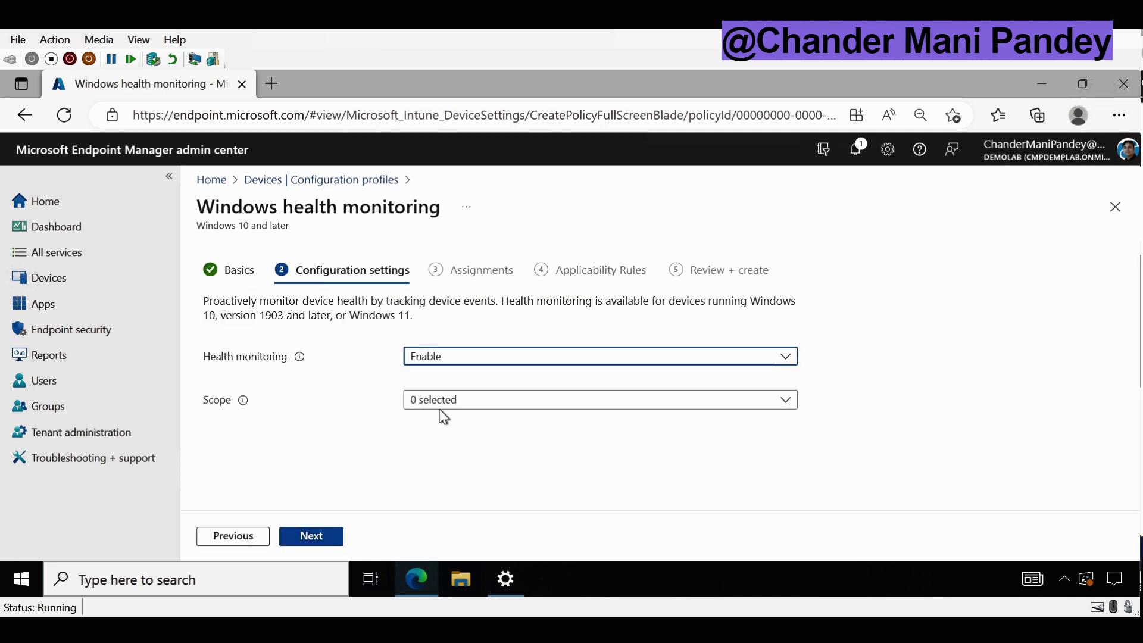
{"action": "left_click", "coordinate": [452, 400]}
{"action": "left_click", "coordinate": [418, 424]}
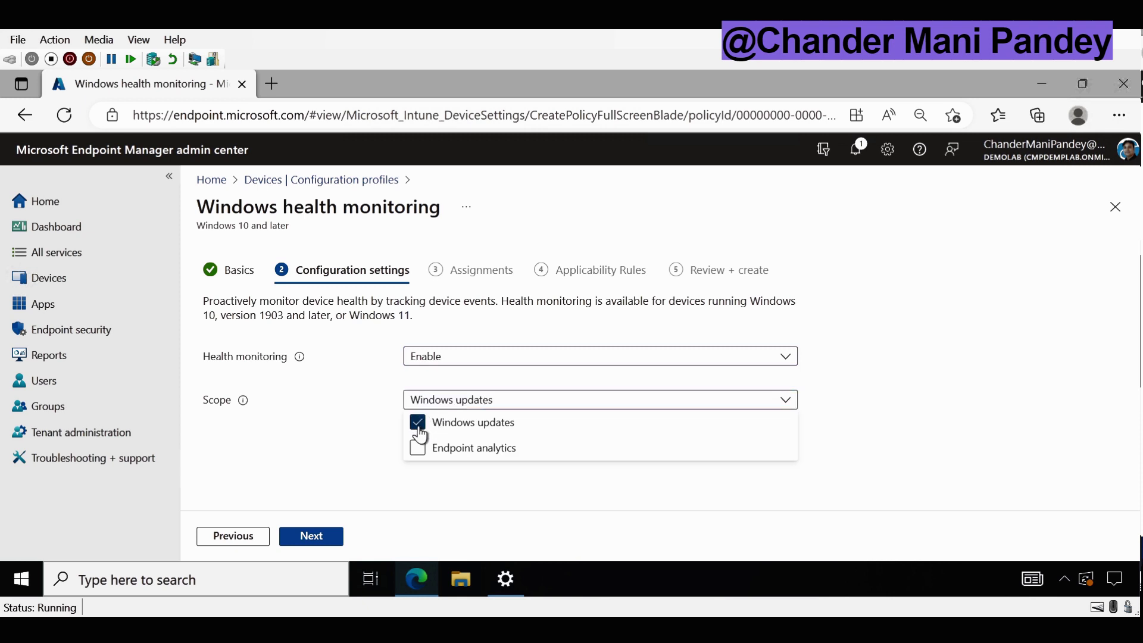
{"action": "left_click", "coordinate": [310, 543]}
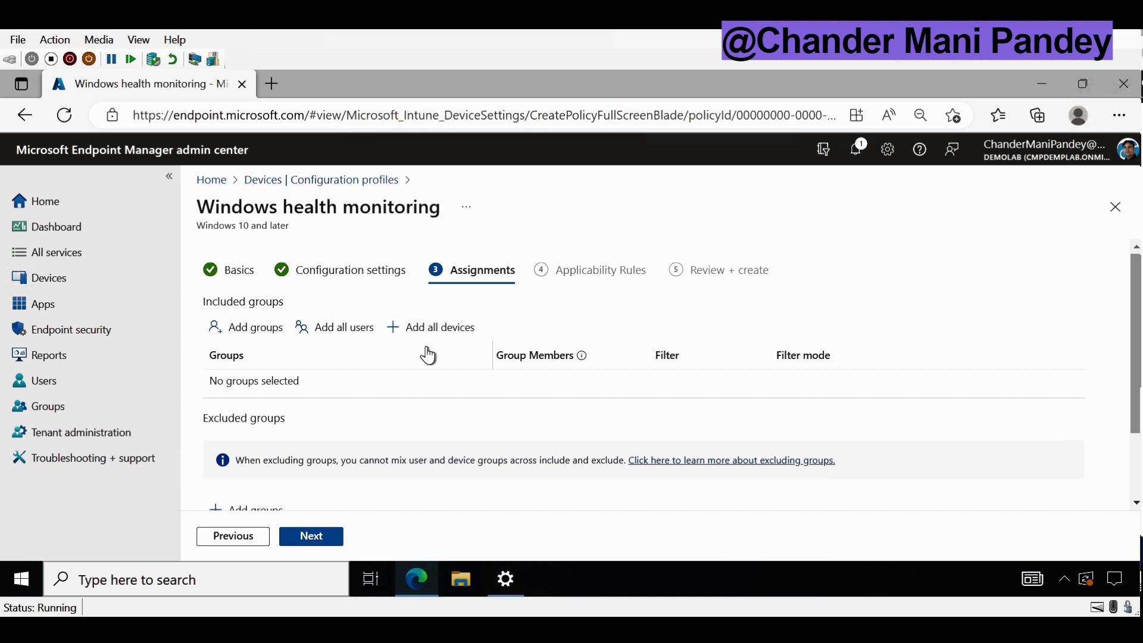
- Assign the health monitoring profile to all devices and continue past the applicability rules without adding any
{"action": "left_click", "coordinate": [444, 330]}
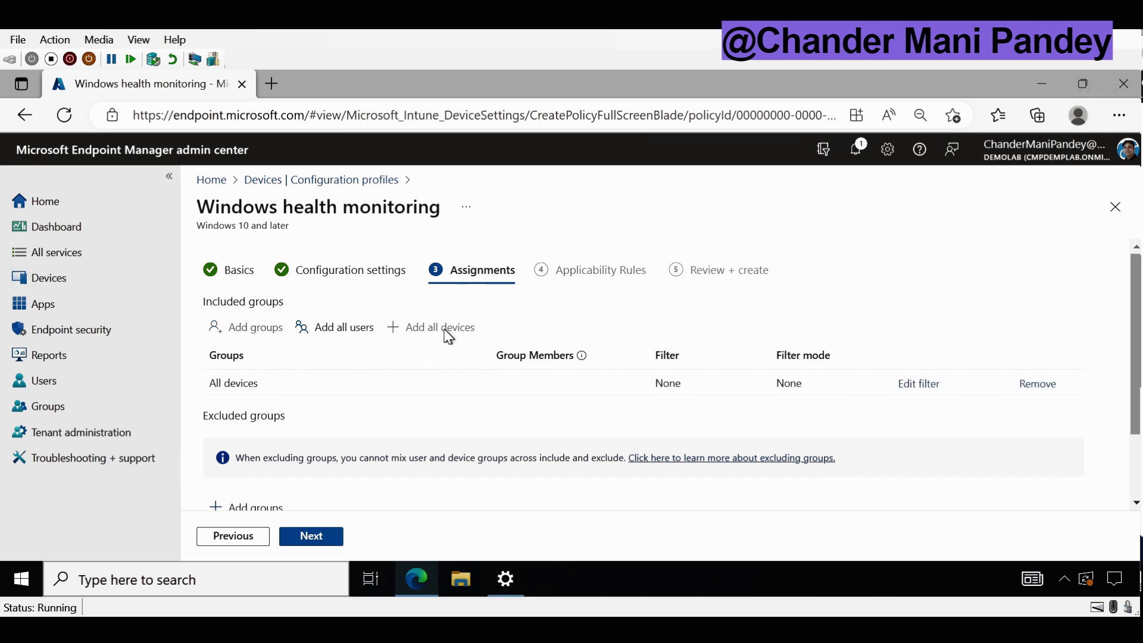
{"action": "left_click", "coordinate": [319, 539]}
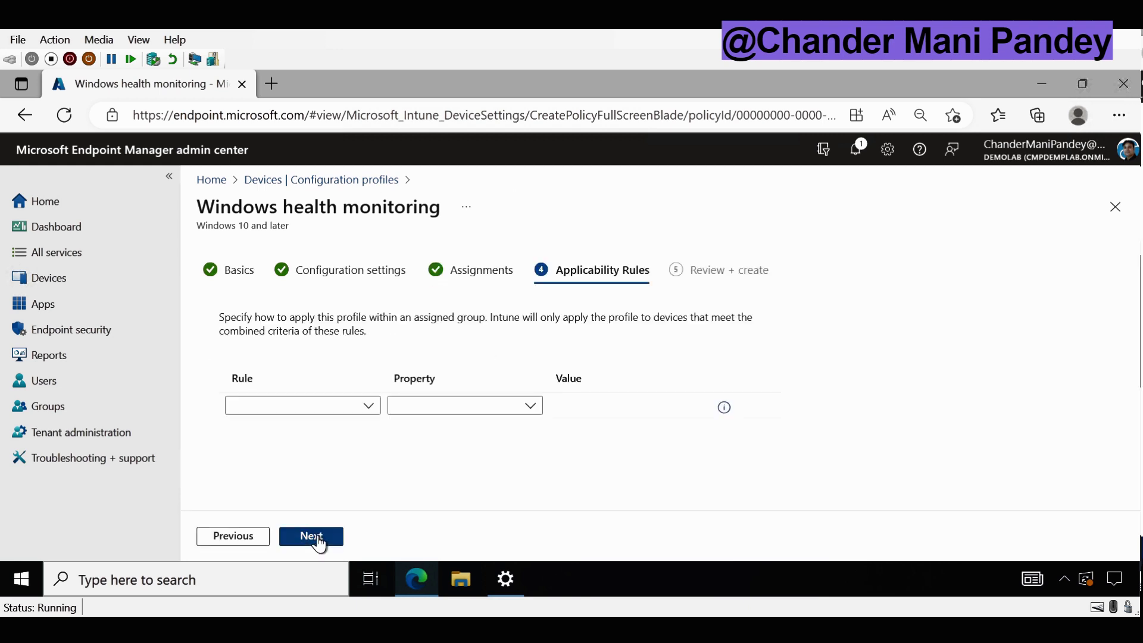
{"action": "left_click", "coordinate": [319, 542]}
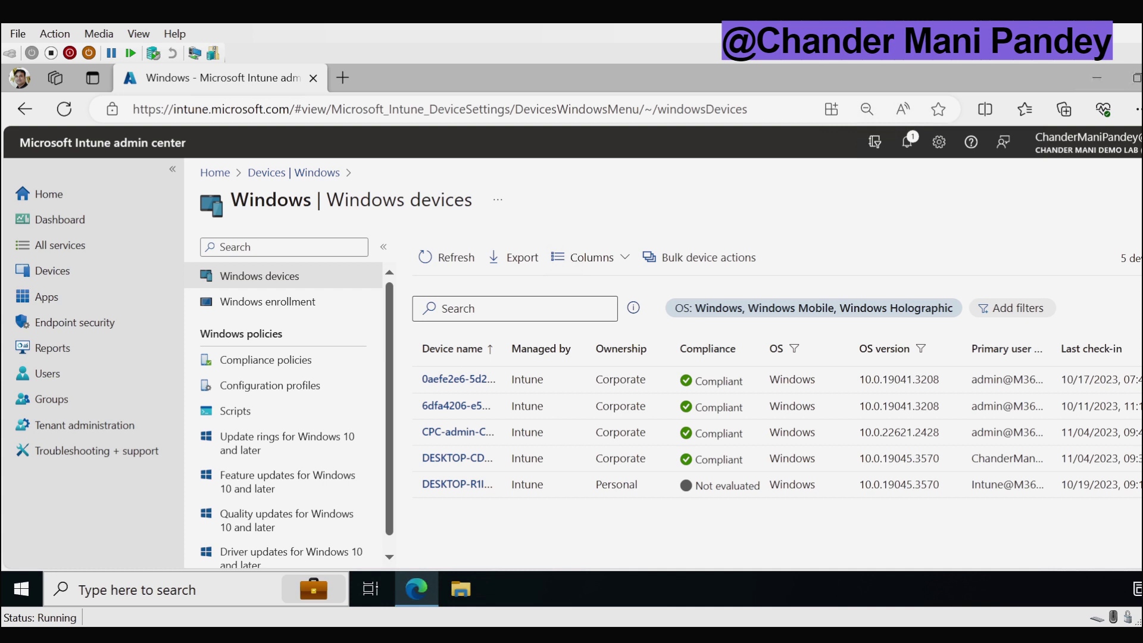
- Set the feature update deferral period of the Production Update Ring to 0 days and save the ring
{"action": "left_click", "coordinate": [263, 452]}
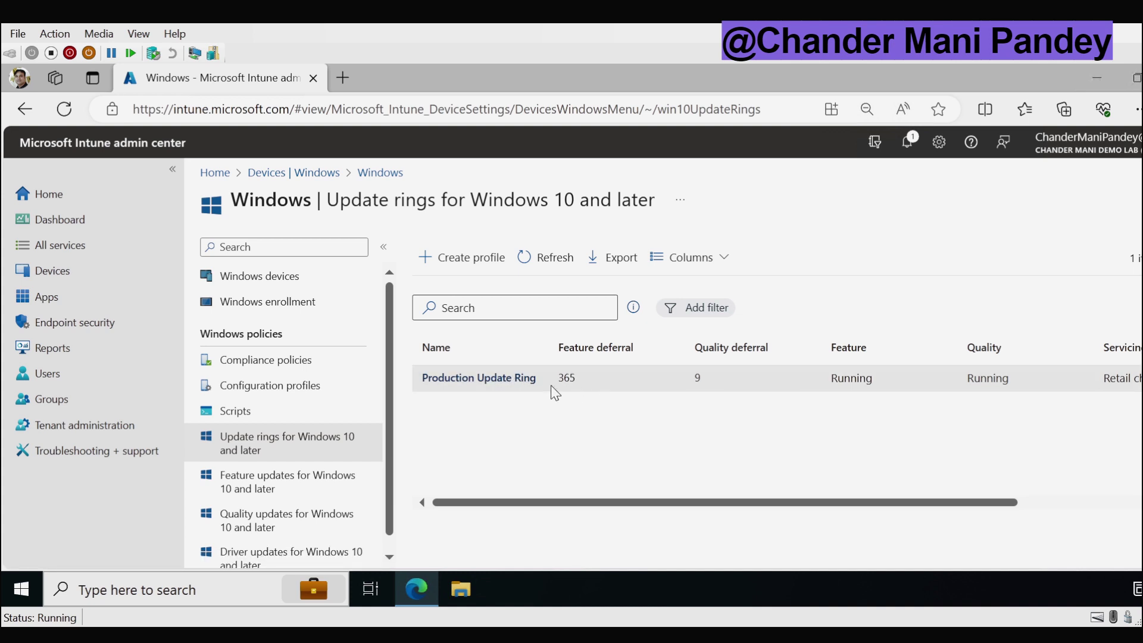
{"action": "left_click", "coordinate": [496, 379]}
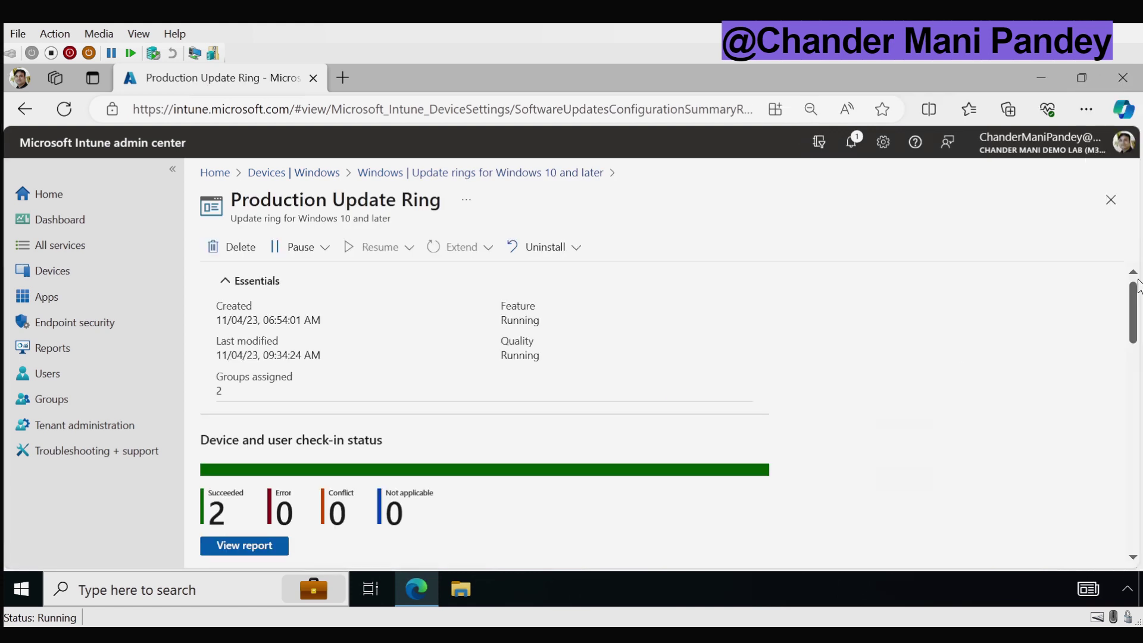
{"action": "scroll", "coordinate": [1137, 349], "scroll_direction": "down", "scroll_amount": 3}
{"action": "scroll", "coordinate": [440, 454], "scroll_direction": "down", "scroll_amount": 6}
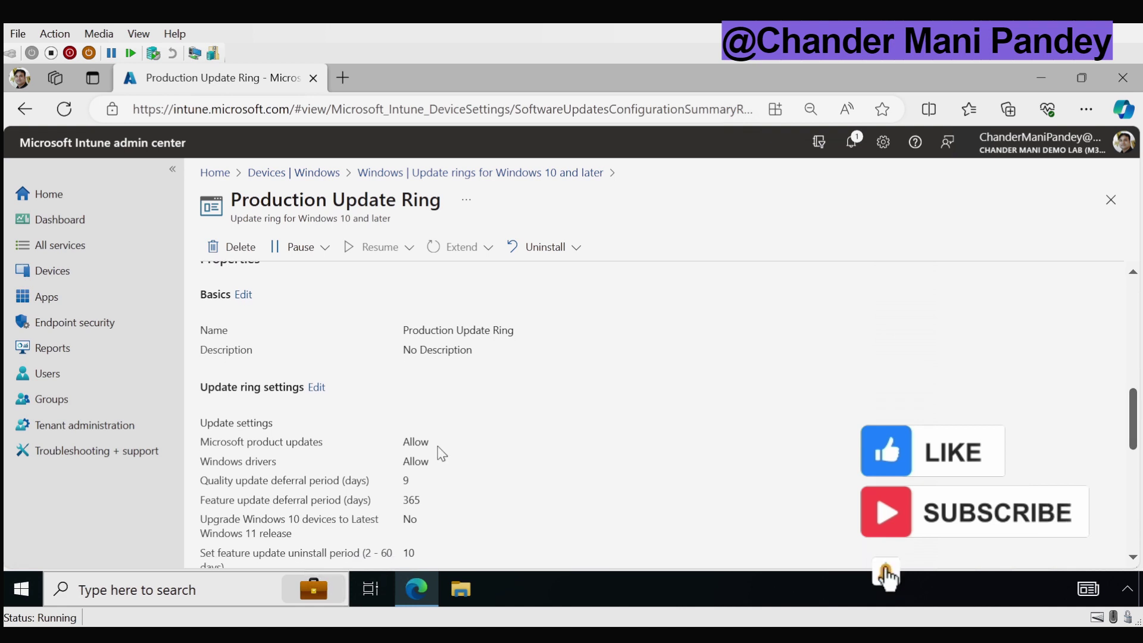
{"action": "left_click", "coordinate": [319, 389]}
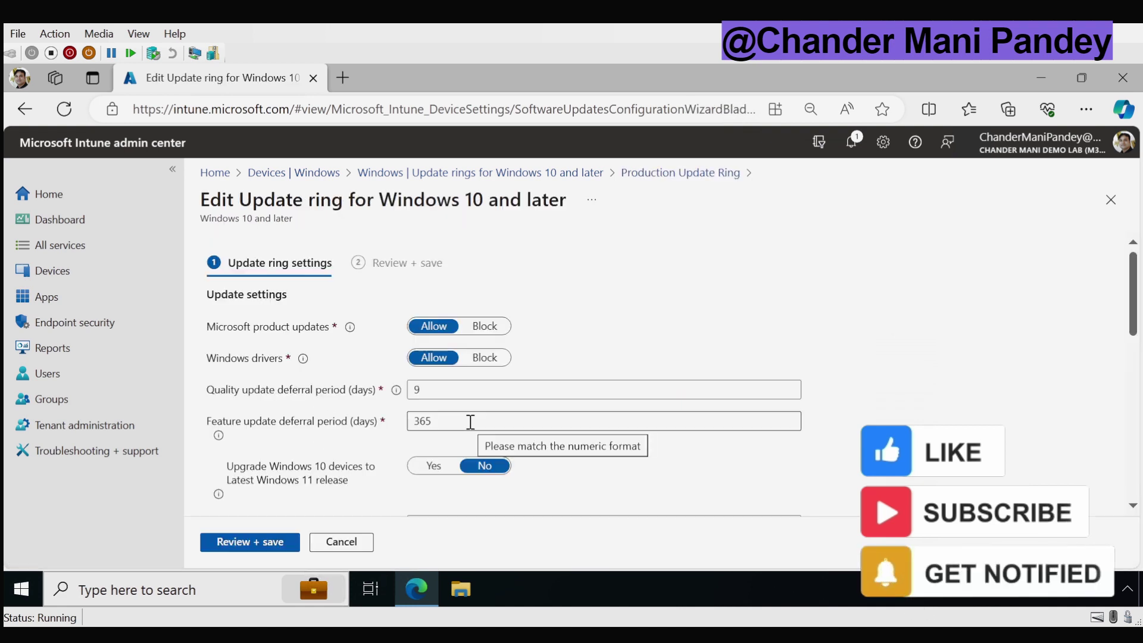
{"action": "left_click_drag", "start_coordinate": [471, 421], "coordinate": [406, 421]}
{"action": "type", "text": "0"}
{"action": "left_click", "coordinate": [260, 548]}
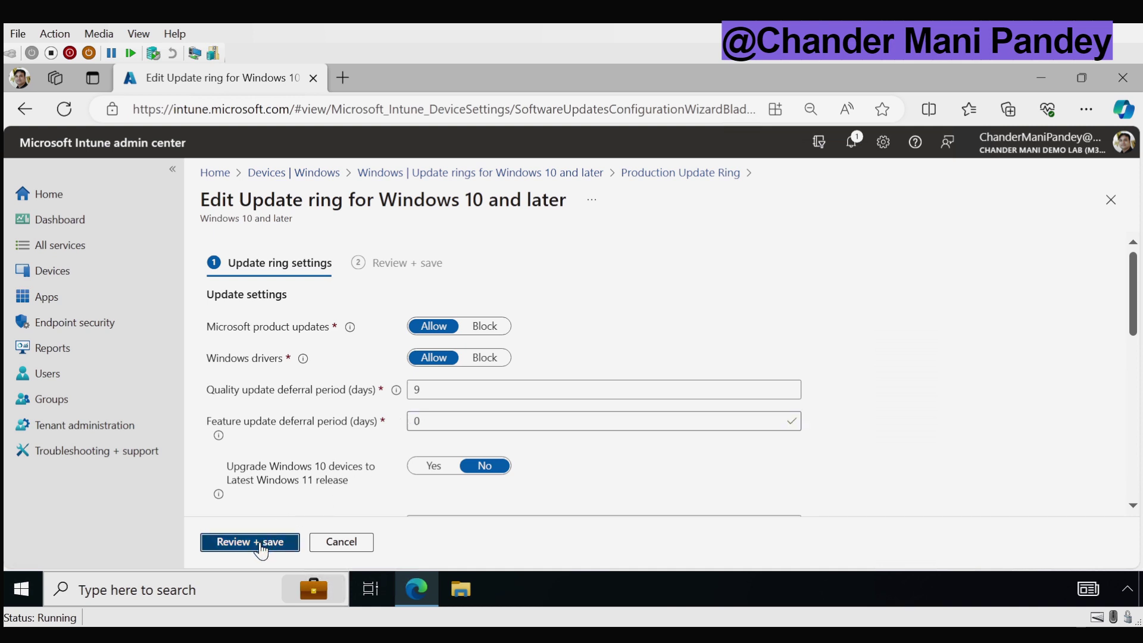
{"action": "left_click", "coordinate": [234, 542]}
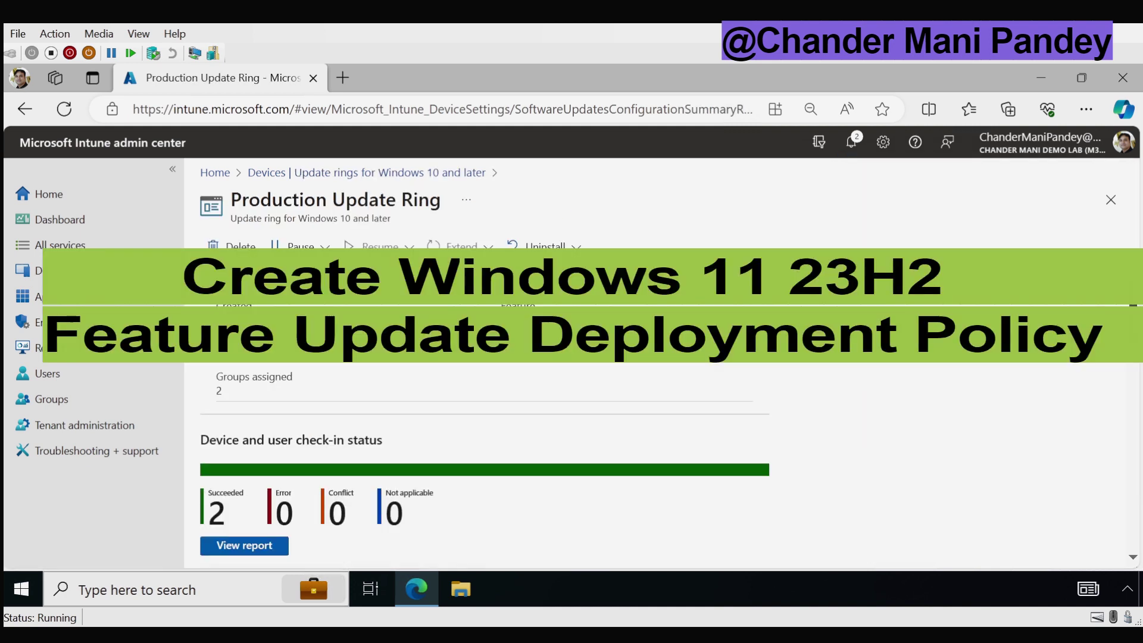
- Start a feature update profile for Windows 10 and later, with "Update to Win11_23H2" as both name and description
{"action": "left_click", "coordinate": [331, 176]}
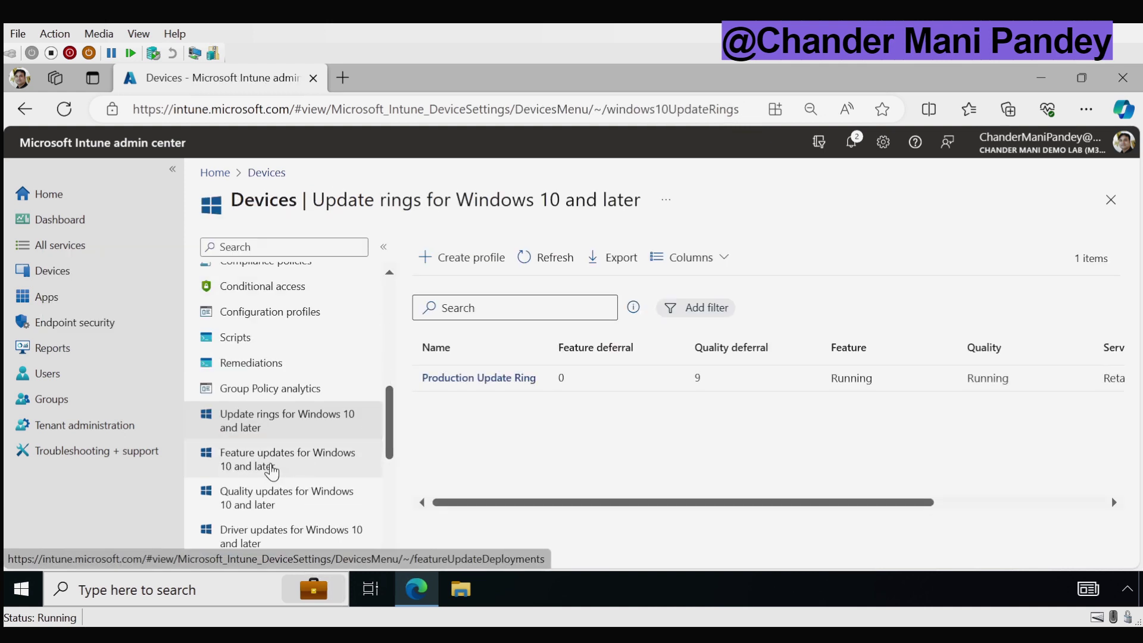
{"action": "left_click", "coordinate": [272, 470]}
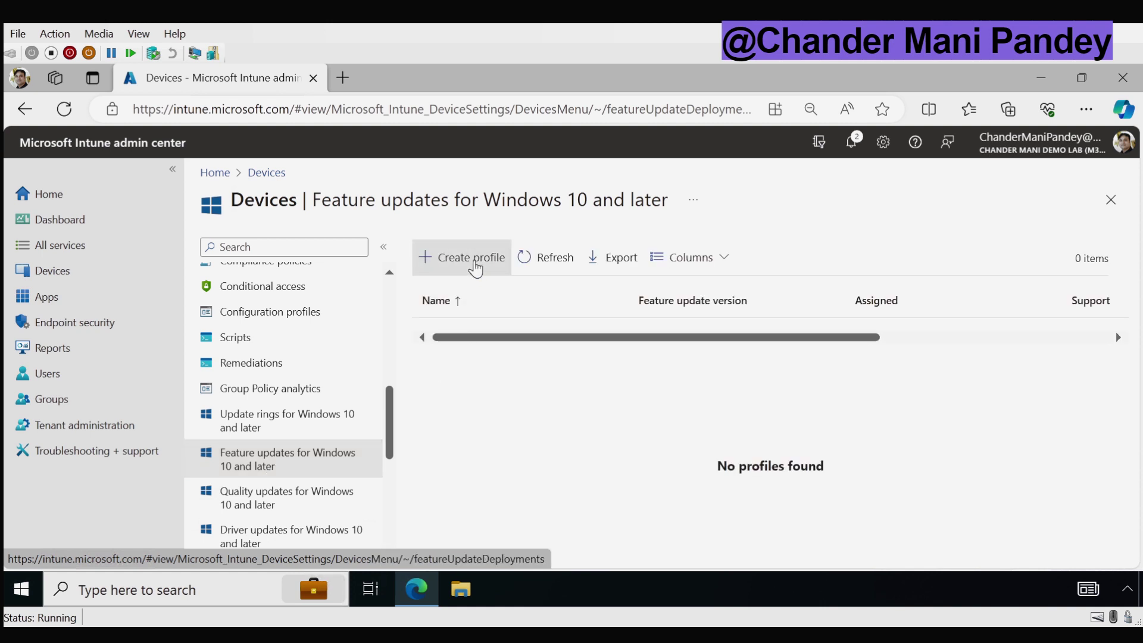
{"action": "left_click", "coordinate": [475, 262]}
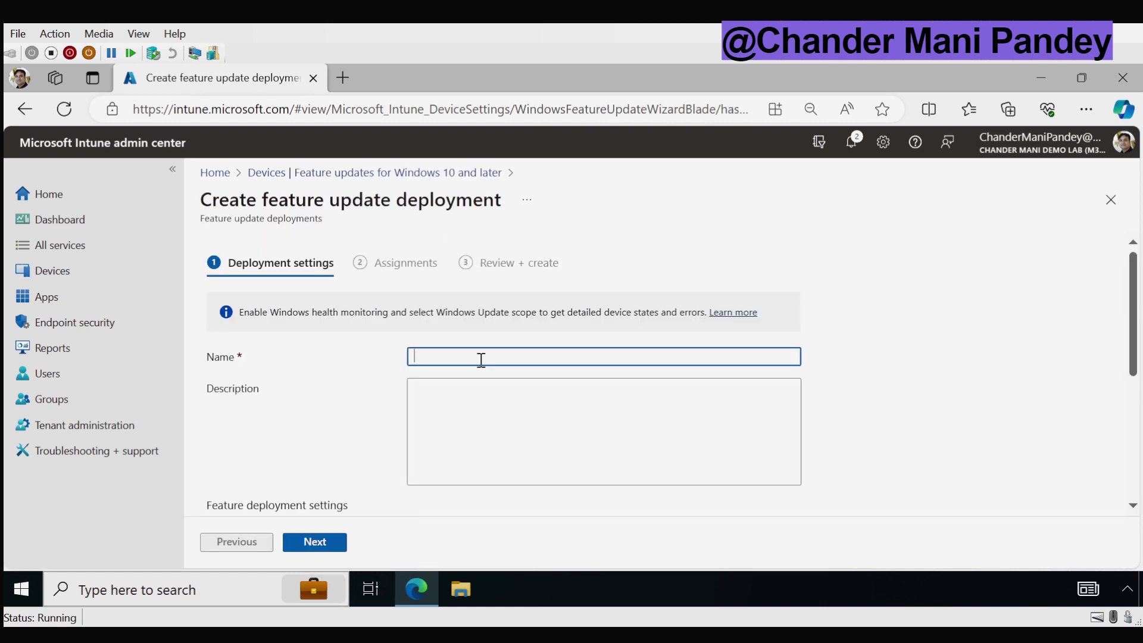
{"action": "type", "text": "Update to Win11_23H2"}
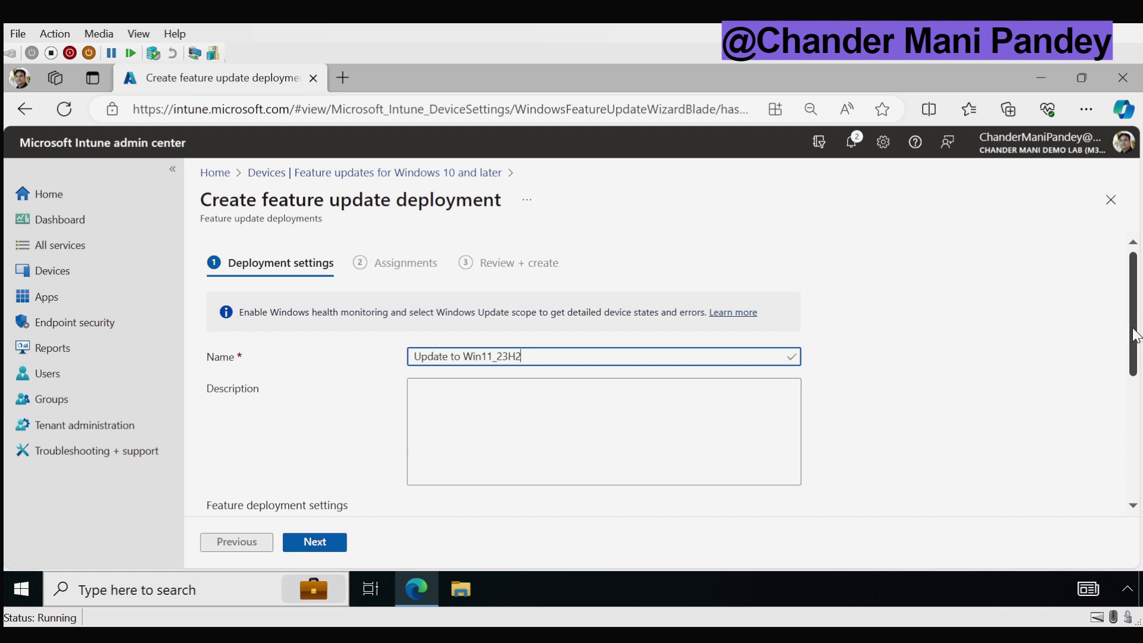
{"action": "scroll", "coordinate": [1133, 330], "scroll_direction": "down", "scroll_amount": 2}
{"action": "left_click", "coordinate": [453, 281]}
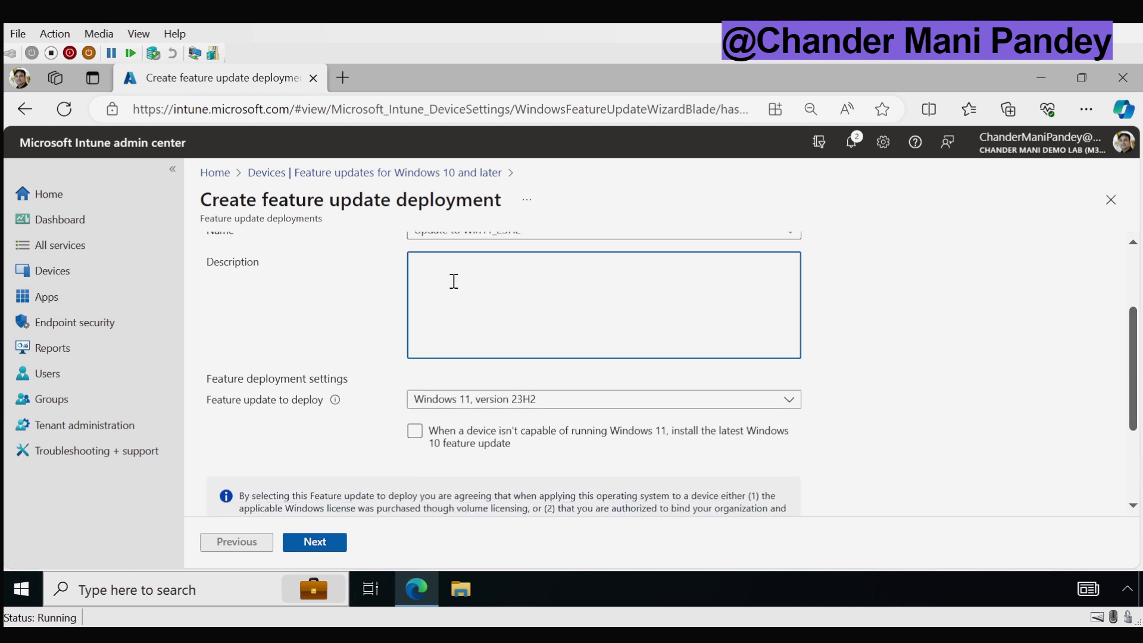
{"action": "type", "text": "Update to Win11_23H2"}
- Deploy Windows 11, version 23H2 as soon as possible, with the latest Windows 10 update for incapable devices, and continue to the assignments
{"action": "left_click", "coordinate": [612, 404]}
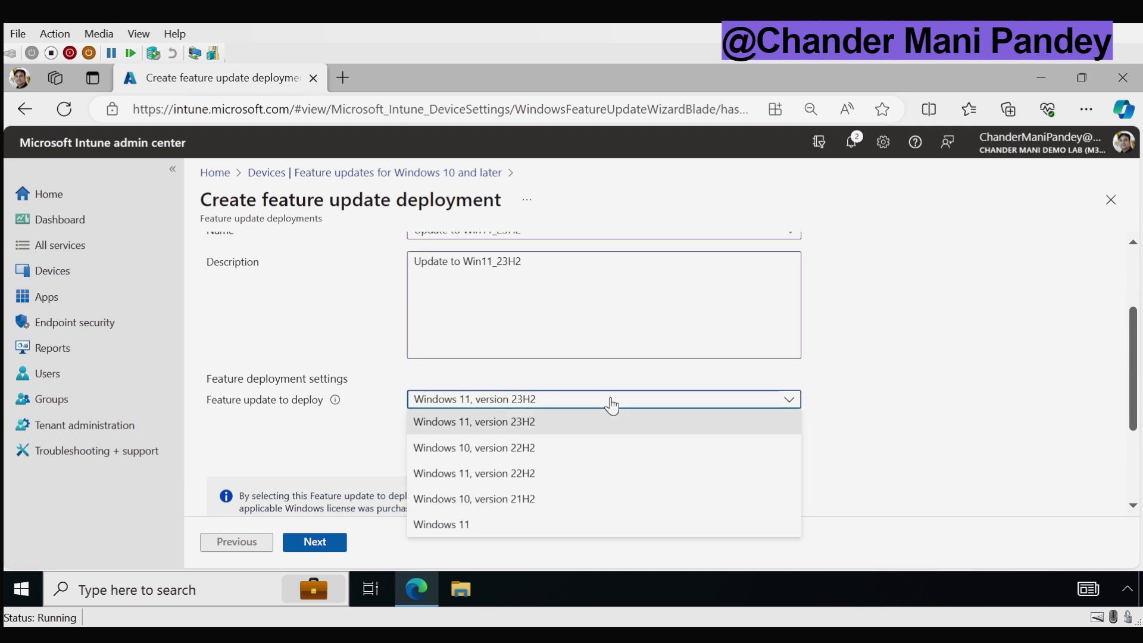
{"action": "left_click", "coordinate": [525, 428]}
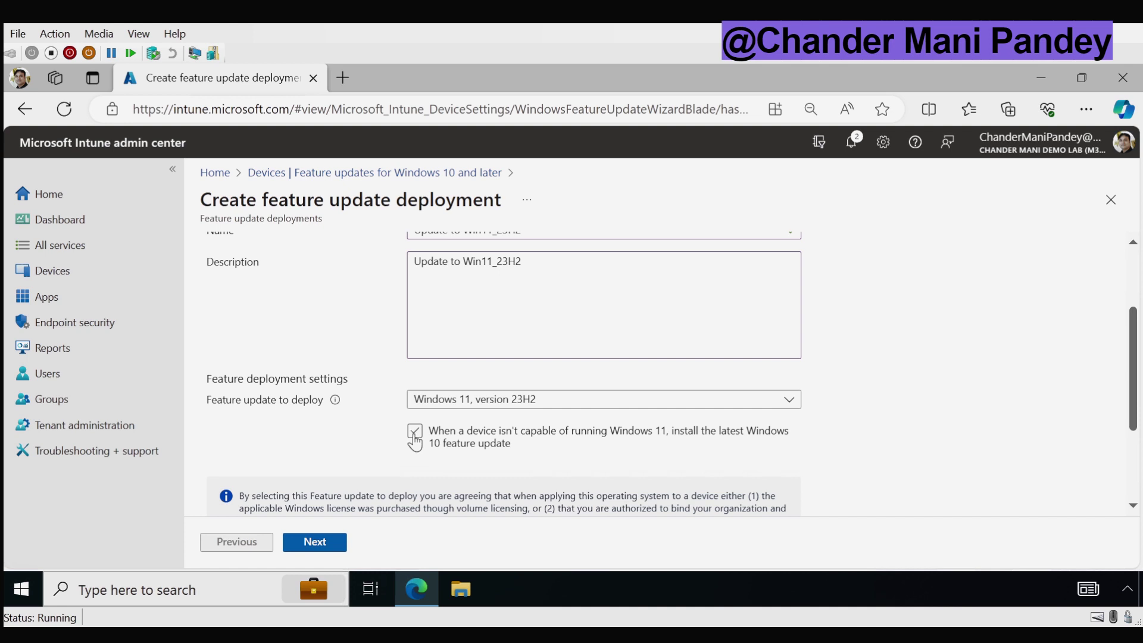
{"action": "left_click_drag", "start_coordinate": [1132, 393], "coordinate": [1135, 469]}
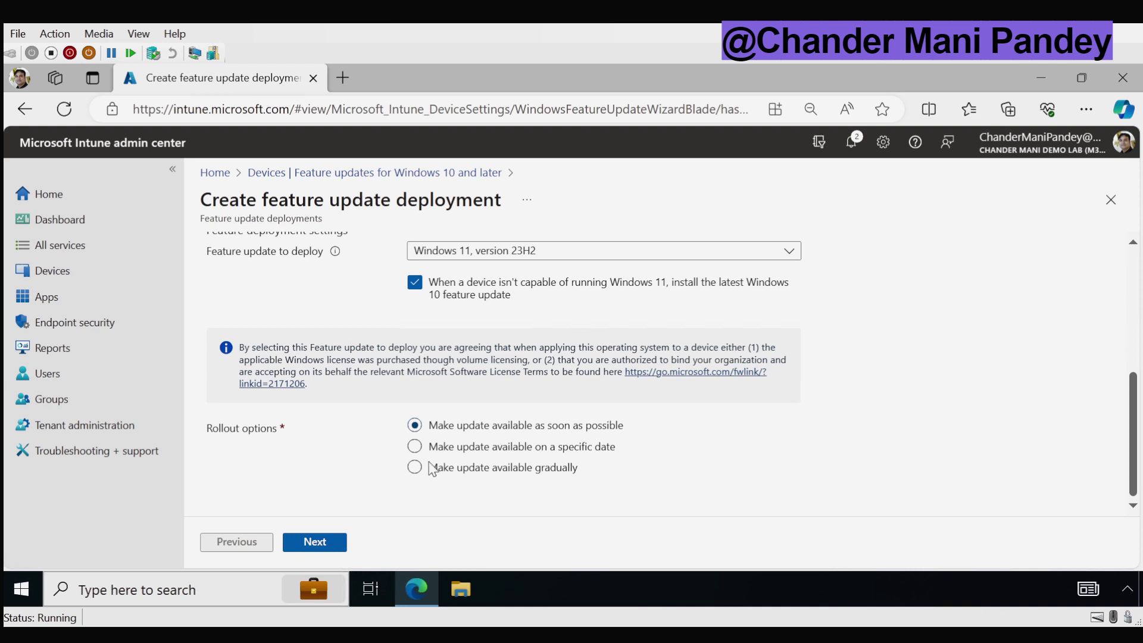
{"action": "left_click", "coordinate": [325, 545]}
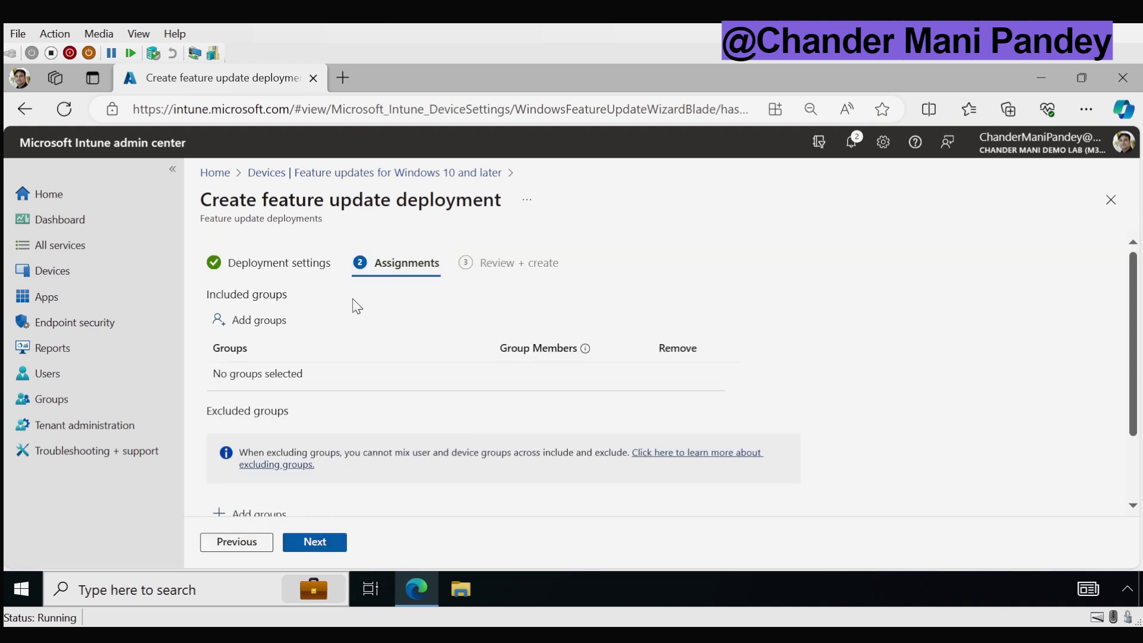
- Include the group "Upgrade to Win_11_23H2" in the feature update deployment's assignments
{"action": "left_click", "coordinate": [275, 330]}
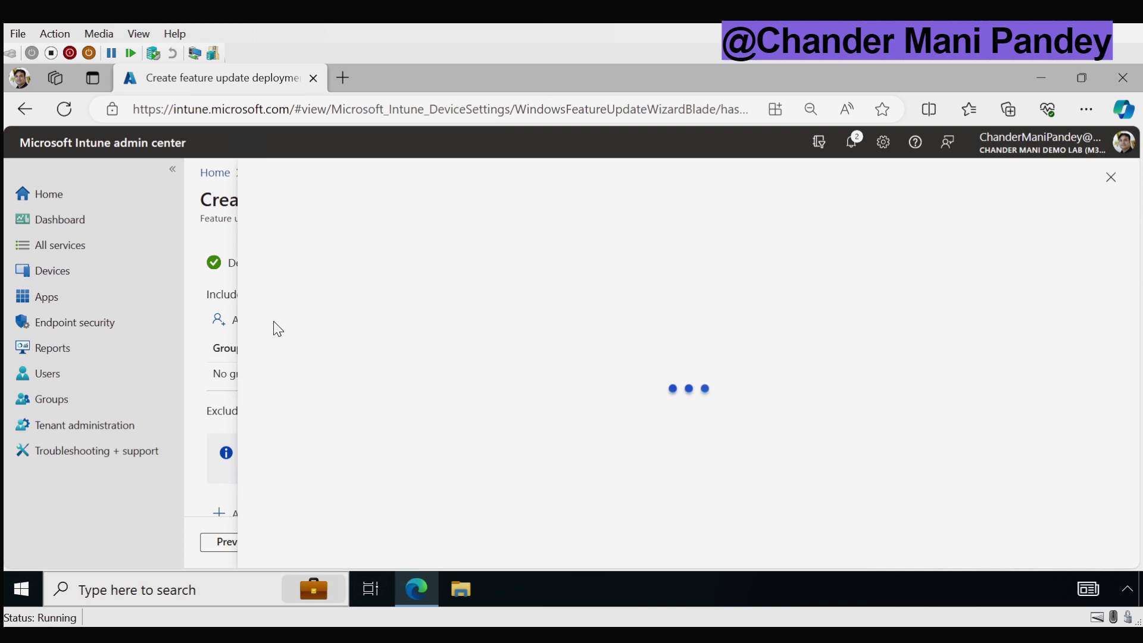
{"action": "left_click", "coordinate": [345, 300]}
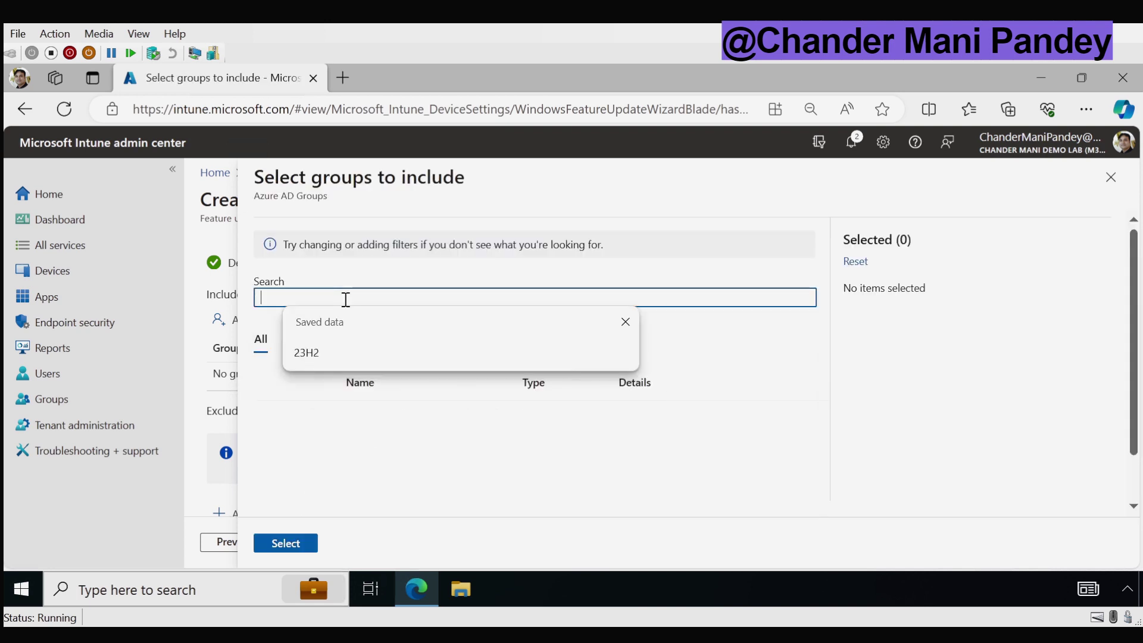
{"action": "type", "text": "Upgrade to Win_11_23H2"}
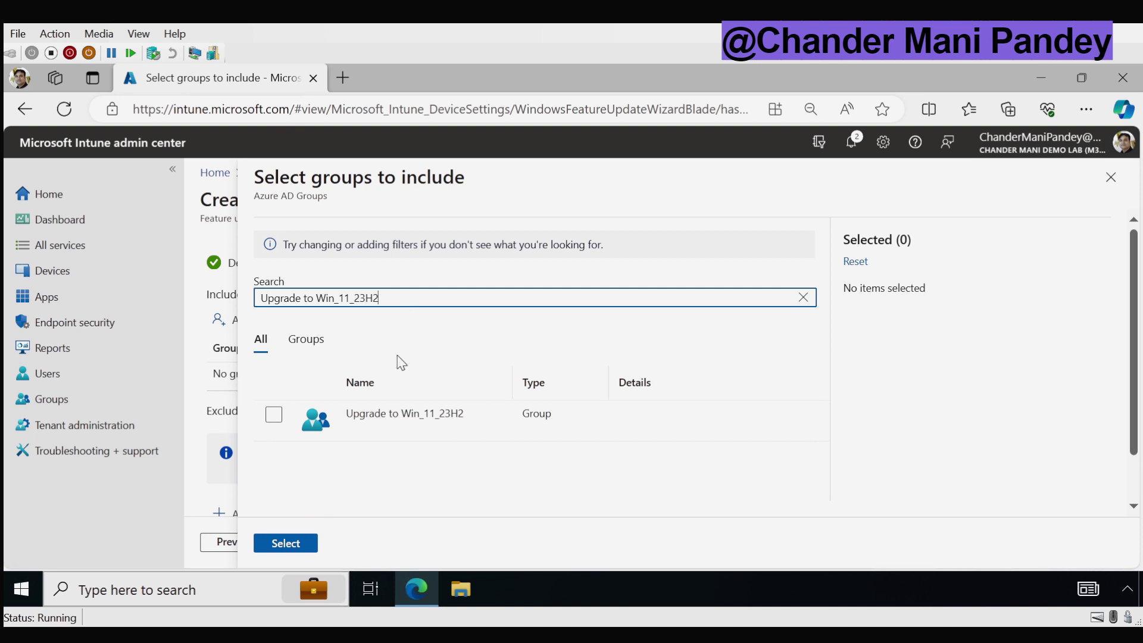
{"action": "left_click", "coordinate": [274, 414]}
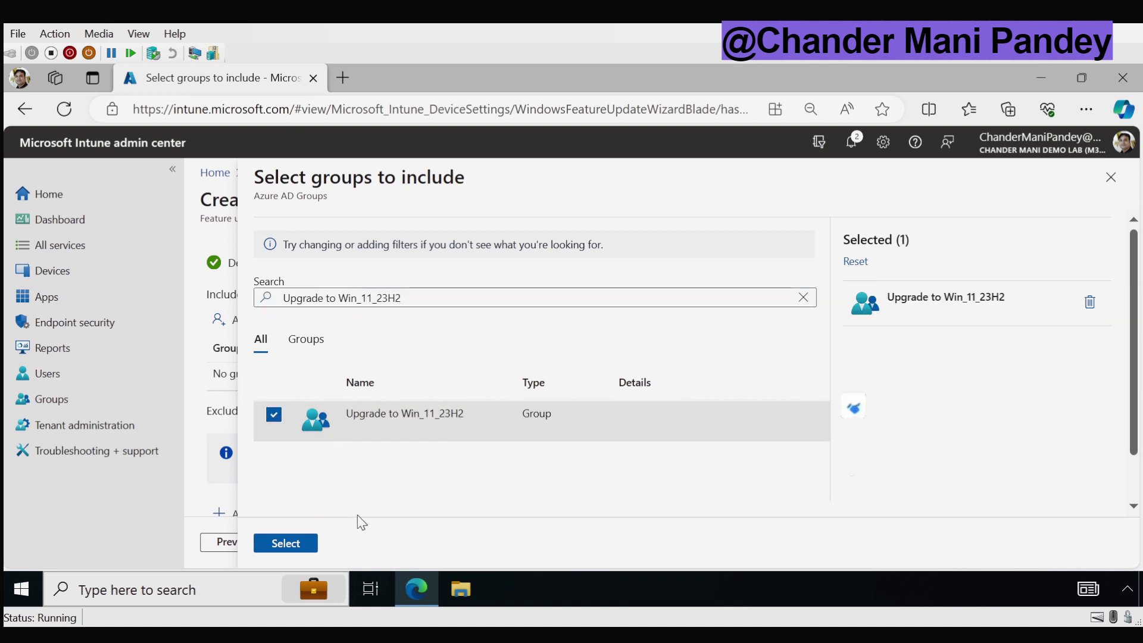
{"action": "left_click", "coordinate": [298, 547]}
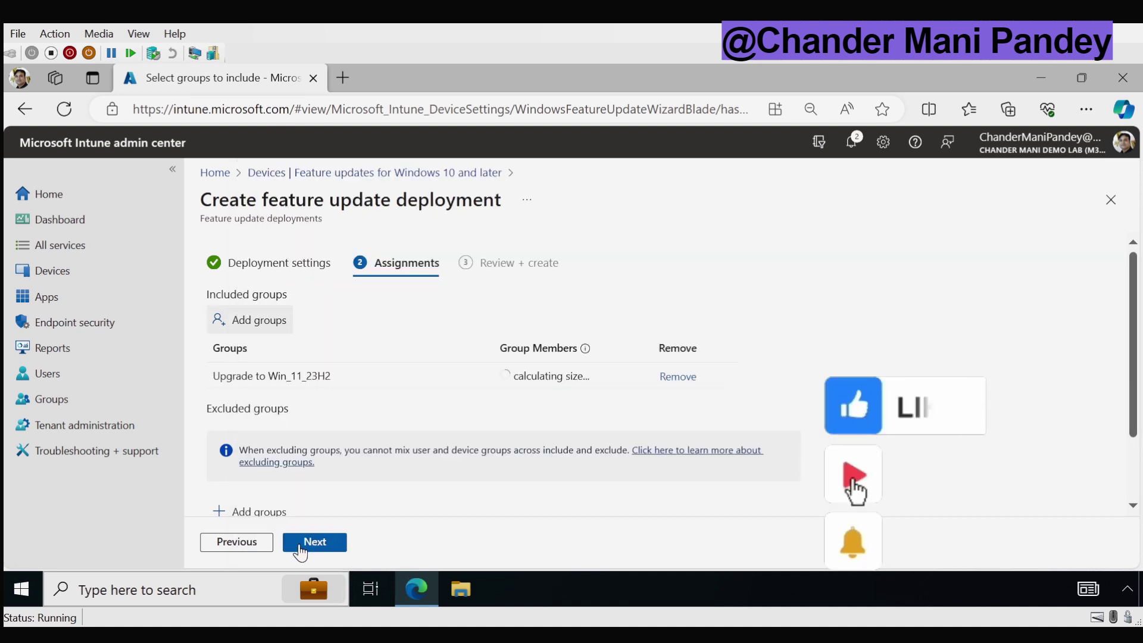
- Continue to the review, create the feature update deployment and dismiss the notification
{"action": "left_click", "coordinate": [322, 550]}
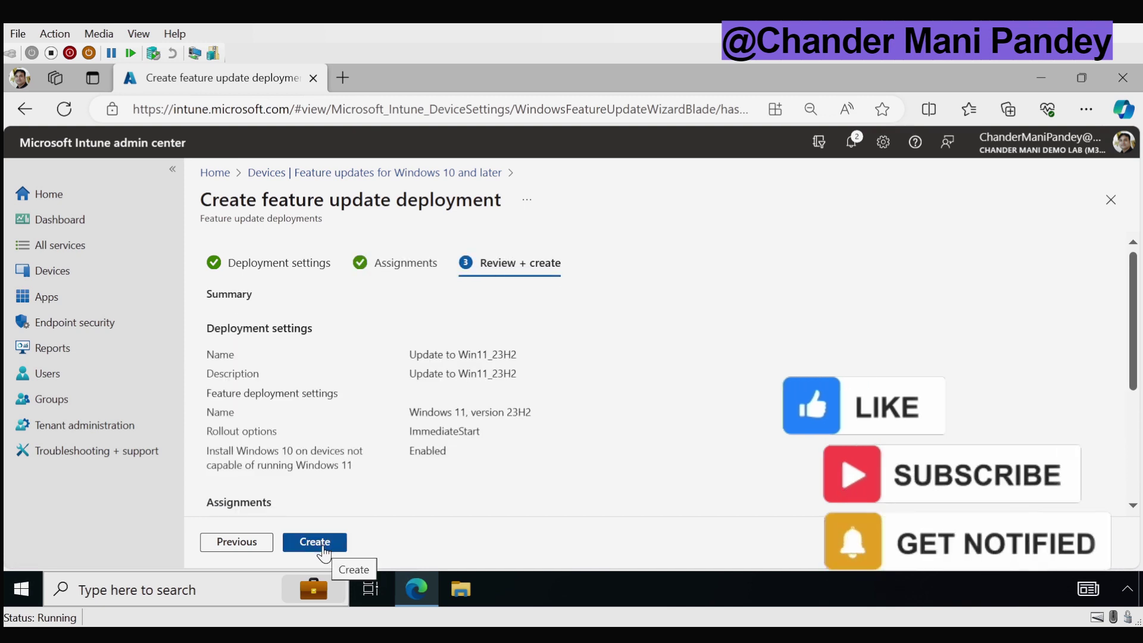
{"action": "left_click", "coordinate": [324, 545]}
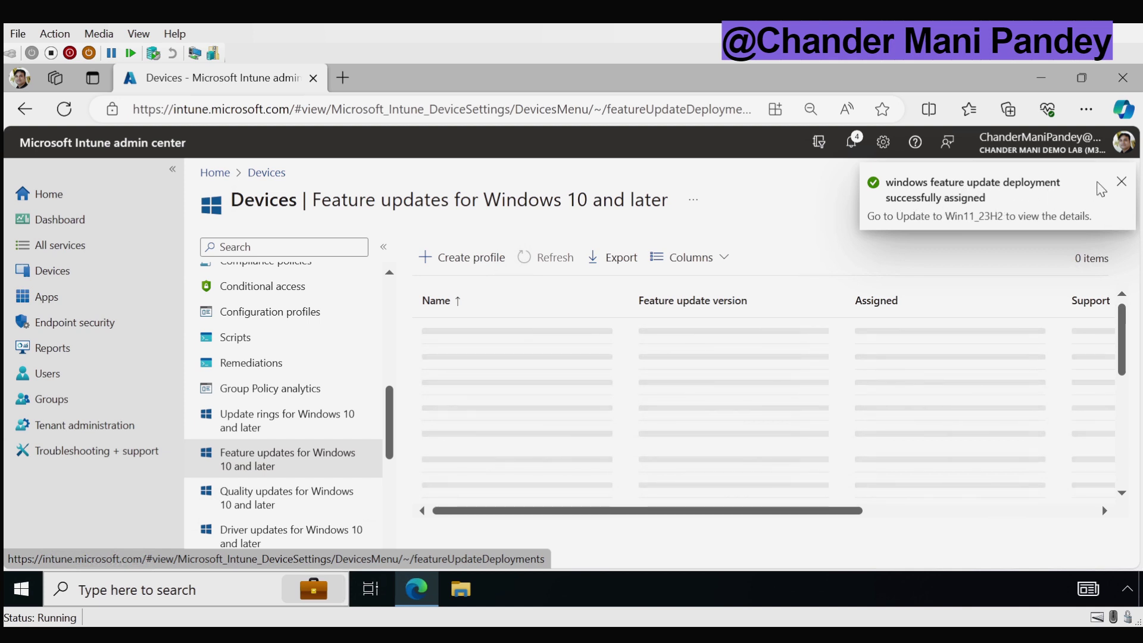
{"action": "left_click", "coordinate": [1124, 187]}
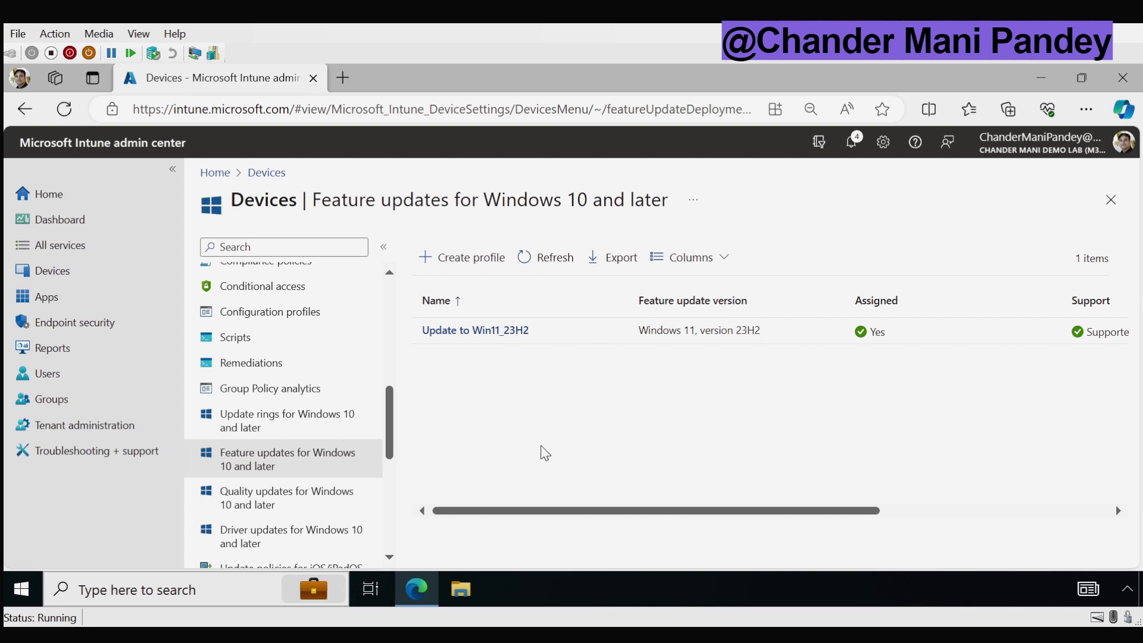
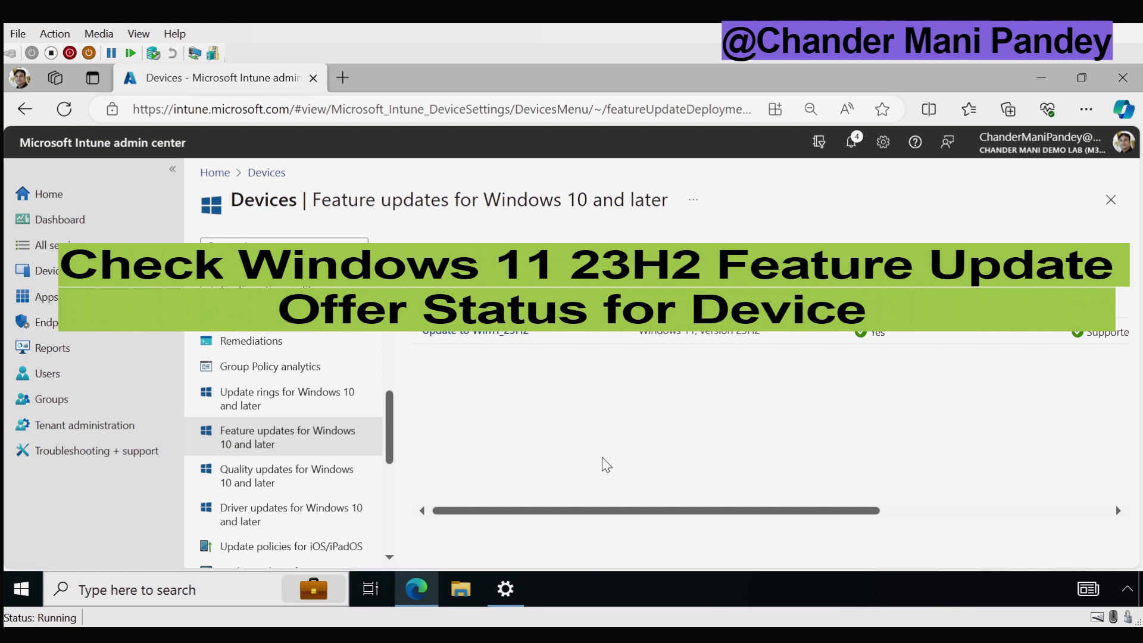
- Generate the Windows Feature Update Report for the "Update to Win11_23H2" policy
{"action": "left_click", "coordinate": [66, 357]}
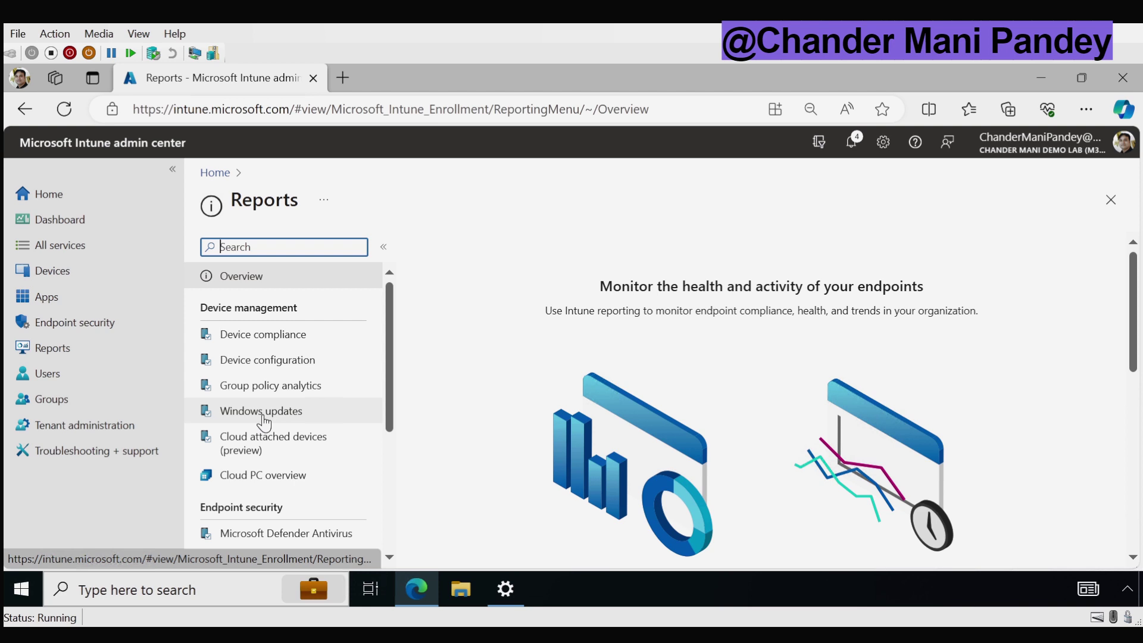
{"action": "left_click", "coordinate": [265, 420]}
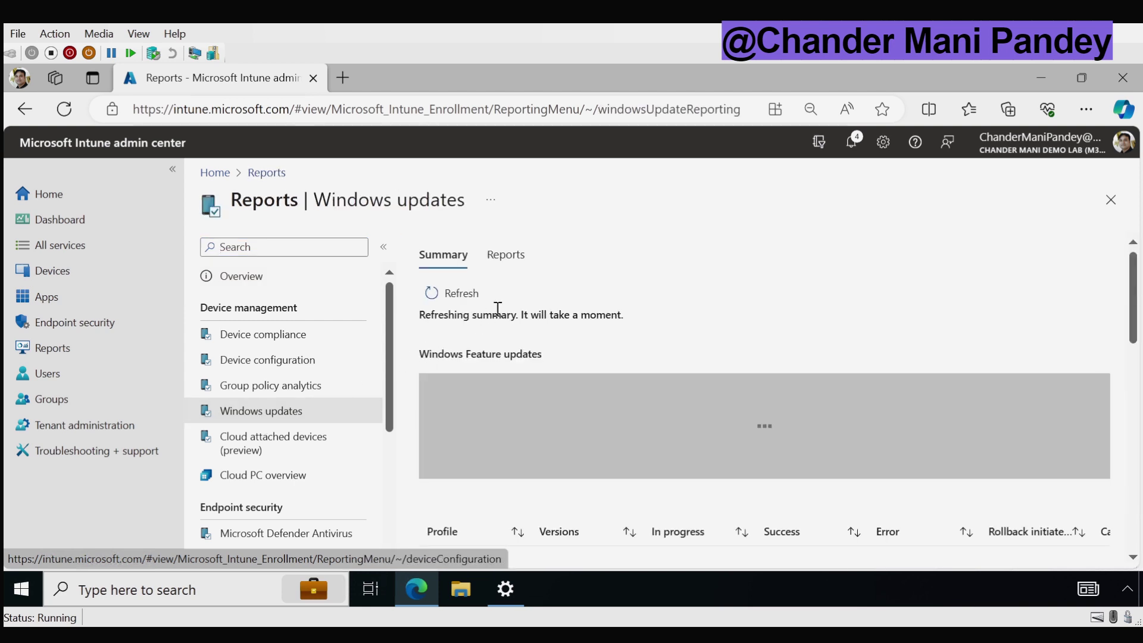
{"action": "left_click", "coordinate": [511, 259]}
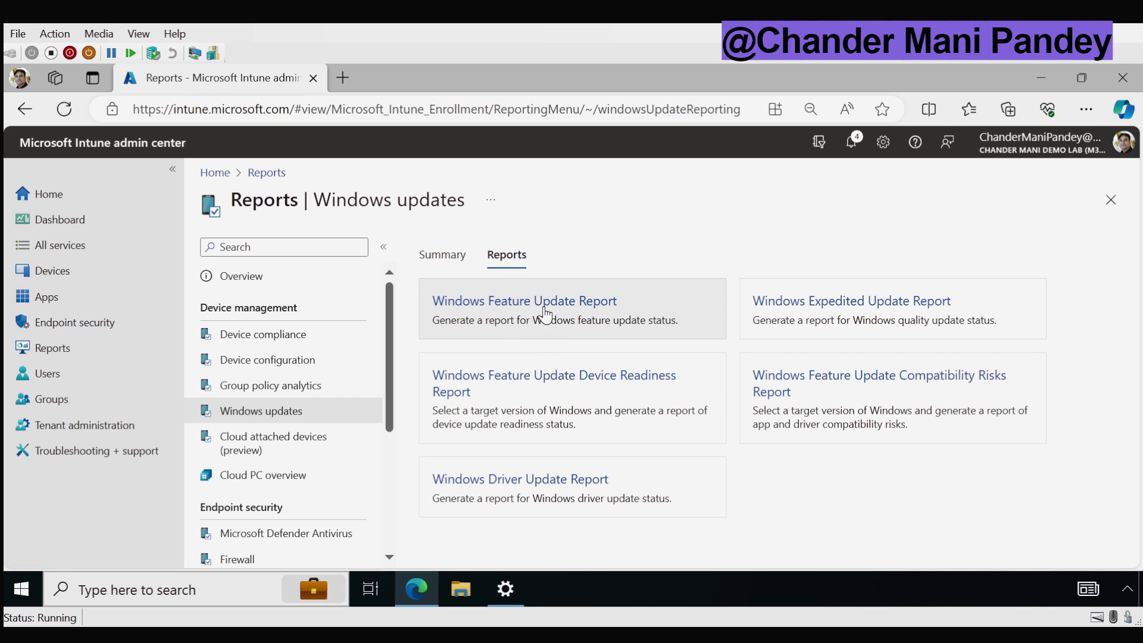
{"action": "left_click", "coordinate": [566, 314]}
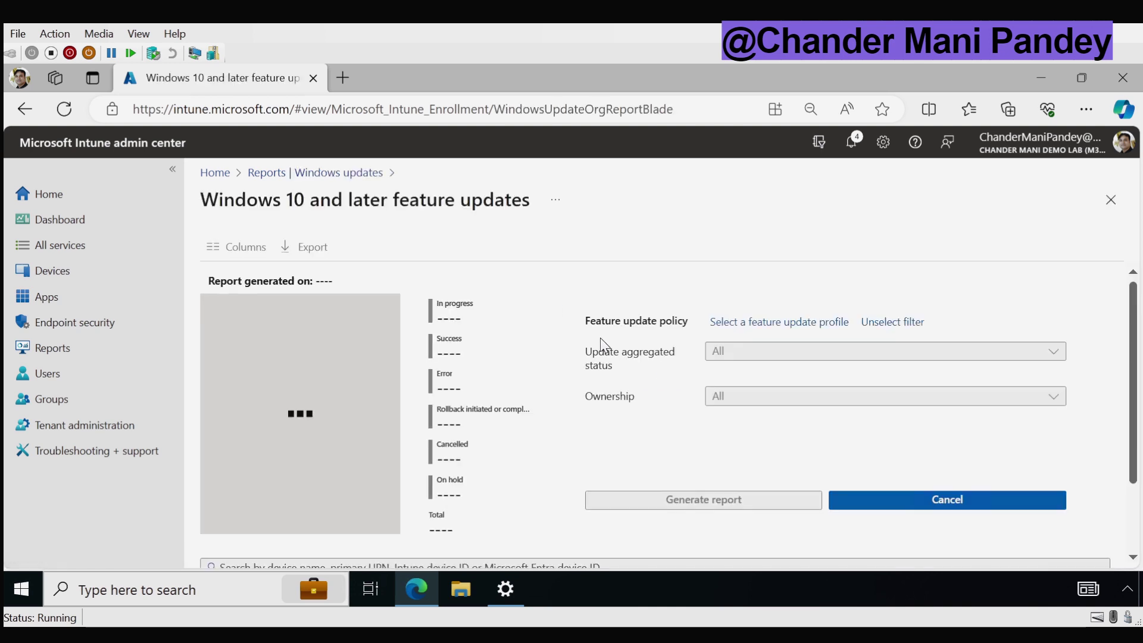
{"action": "left_click", "coordinate": [767, 326]}
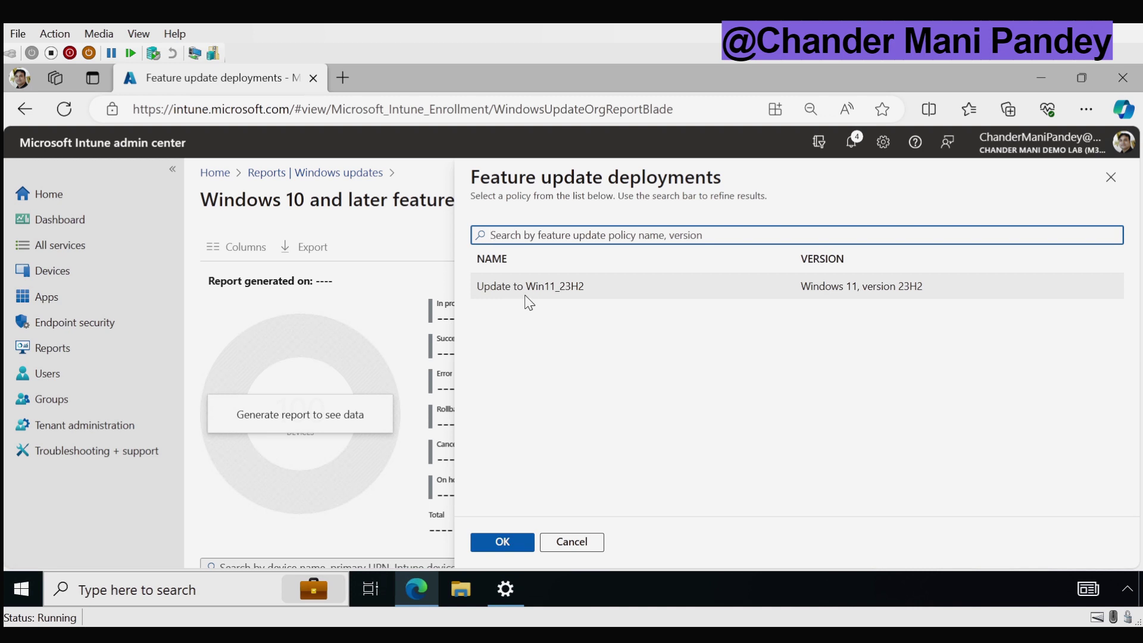
{"action": "left_click", "coordinate": [560, 287]}
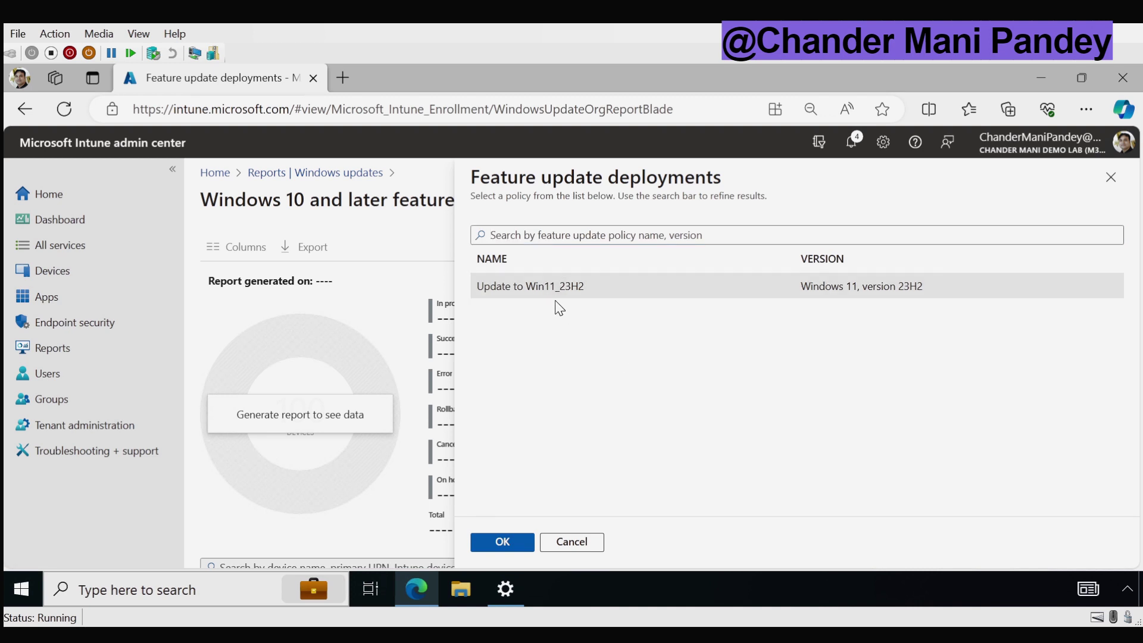
{"action": "left_click", "coordinate": [501, 547]}
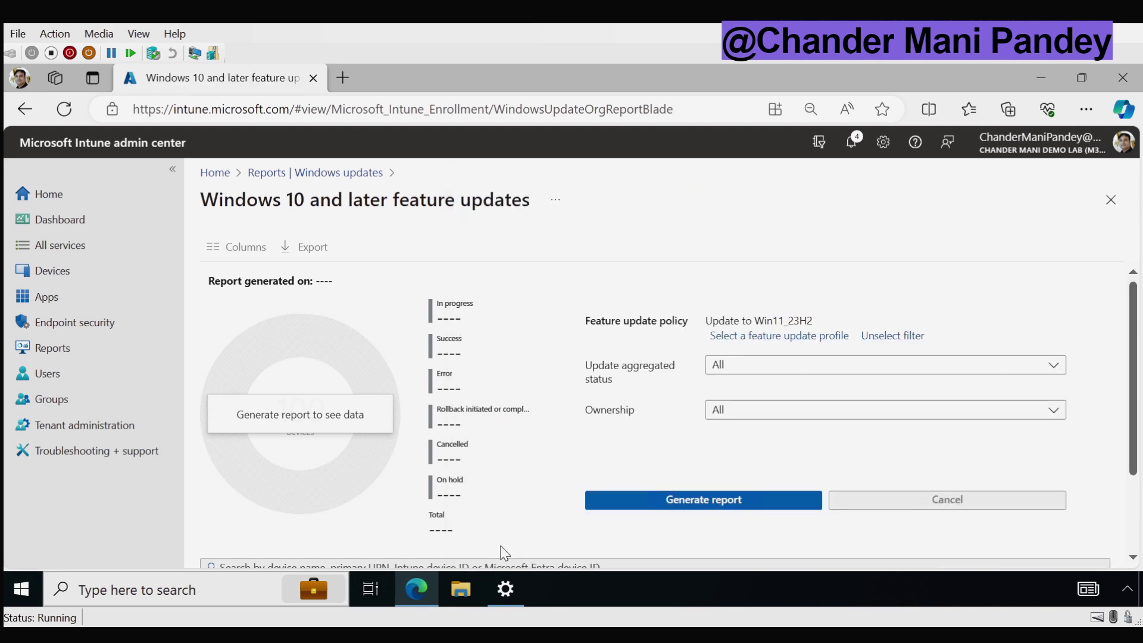
{"action": "left_click", "coordinate": [709, 503]}
- Examine the generated report's device counts and the listed device's update state and update substate
{"action": "scroll", "coordinate": [796, 454], "scroll_direction": "down", "scroll_amount": 2}
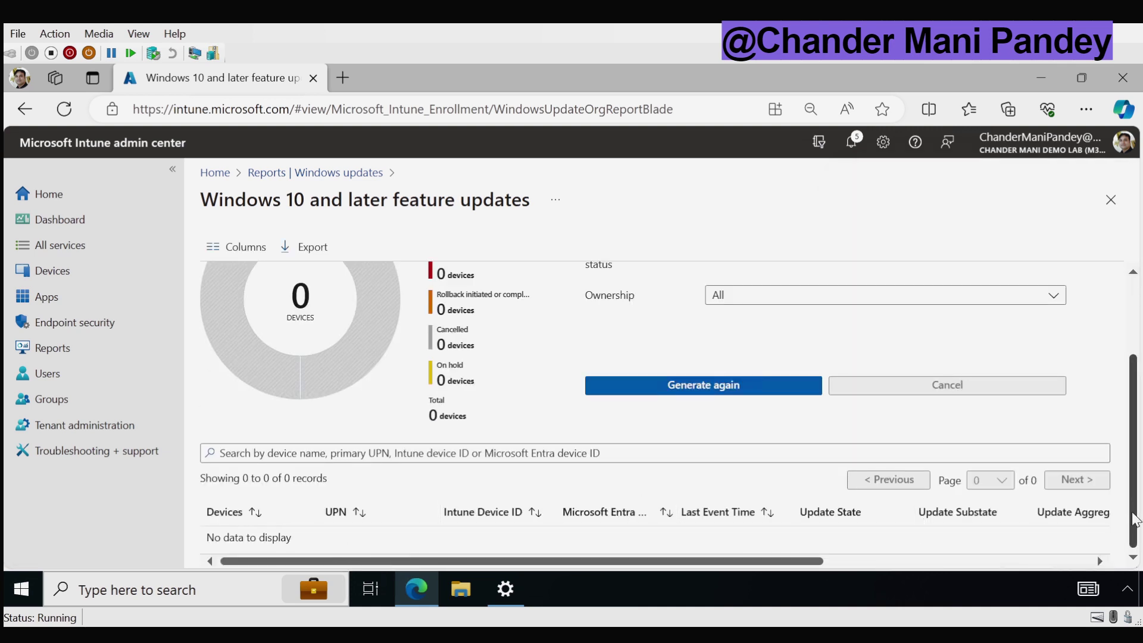
{"action": "scroll", "coordinate": [1135, 516], "scroll_direction": "up", "scroll_amount": 2}
{"action": "scroll", "coordinate": [1137, 474], "scroll_direction": "down", "scroll_amount": 2}
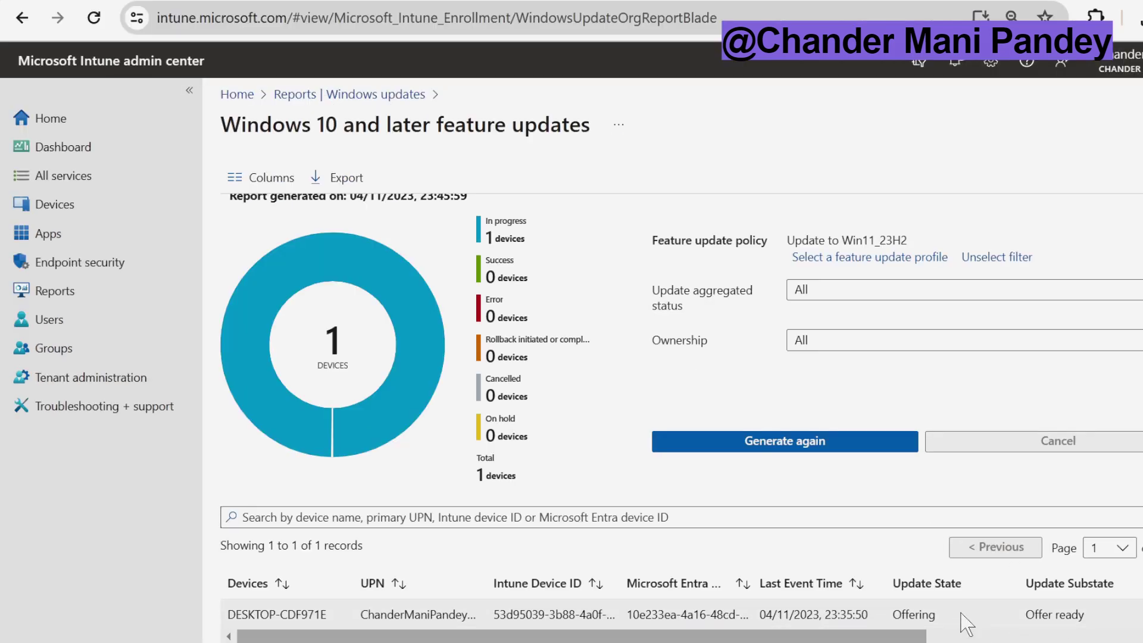
{"action": "left_click_drag", "start_coordinate": [893, 615], "coordinate": [930, 617]}
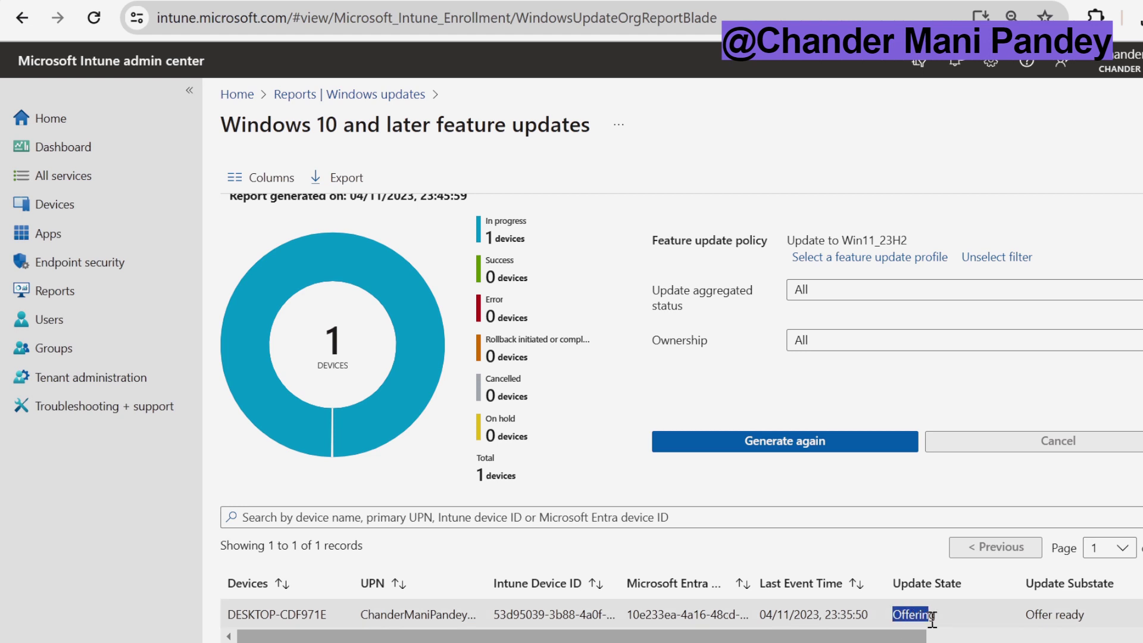
{"action": "left_click", "coordinate": [1019, 619]}
{"action": "left_click_drag", "start_coordinate": [1019, 619], "coordinate": [1084, 617]}
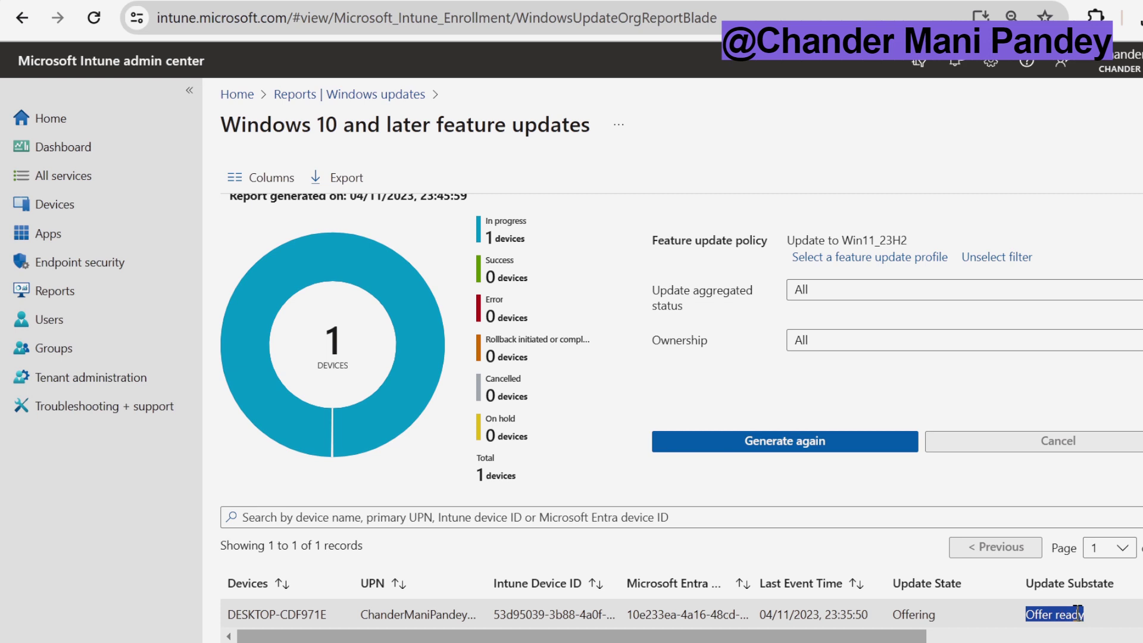
- Examine the listed device's update aggregated state, alert type and last scan time in the feature update report
{"action": "scroll", "coordinate": [936, 619], "scroll_direction": "right", "scroll_amount": 5}
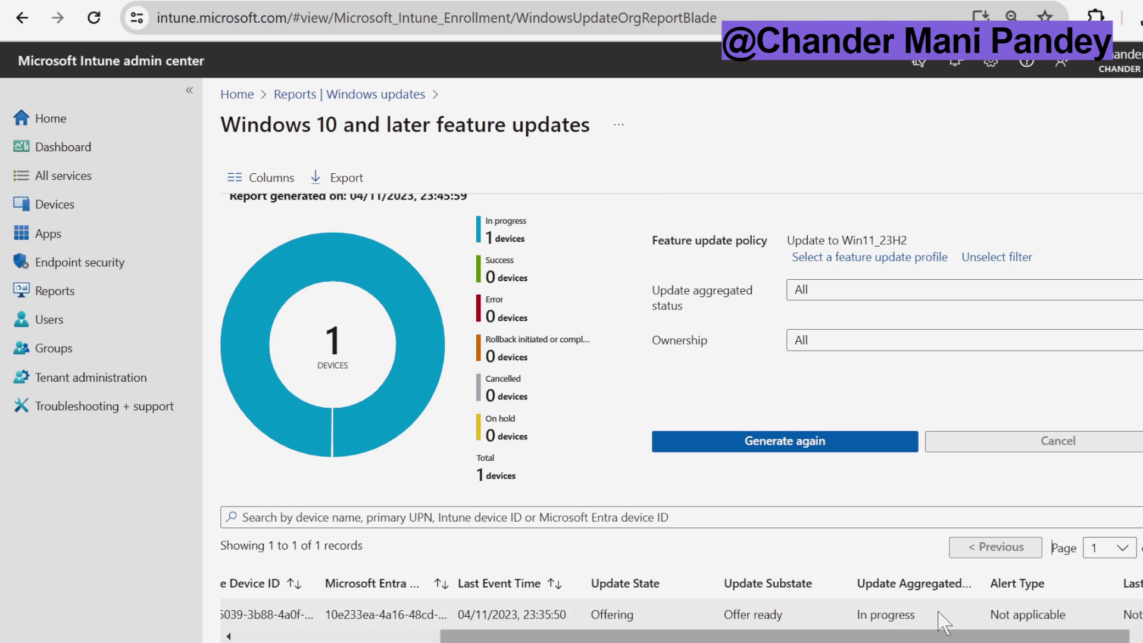
{"action": "left_click_drag", "start_coordinate": [922, 621], "coordinate": [853, 618]}
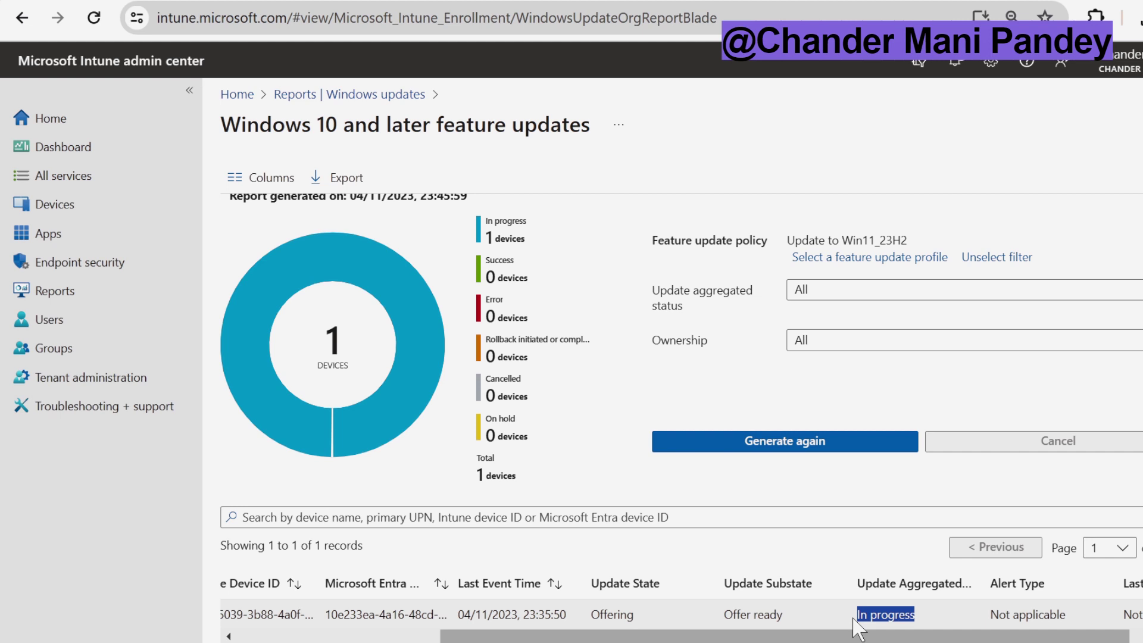
{"action": "scroll", "coordinate": [863, 622], "scroll_direction": "right", "scroll_amount": 3}
{"action": "left_click", "coordinate": [970, 574]}
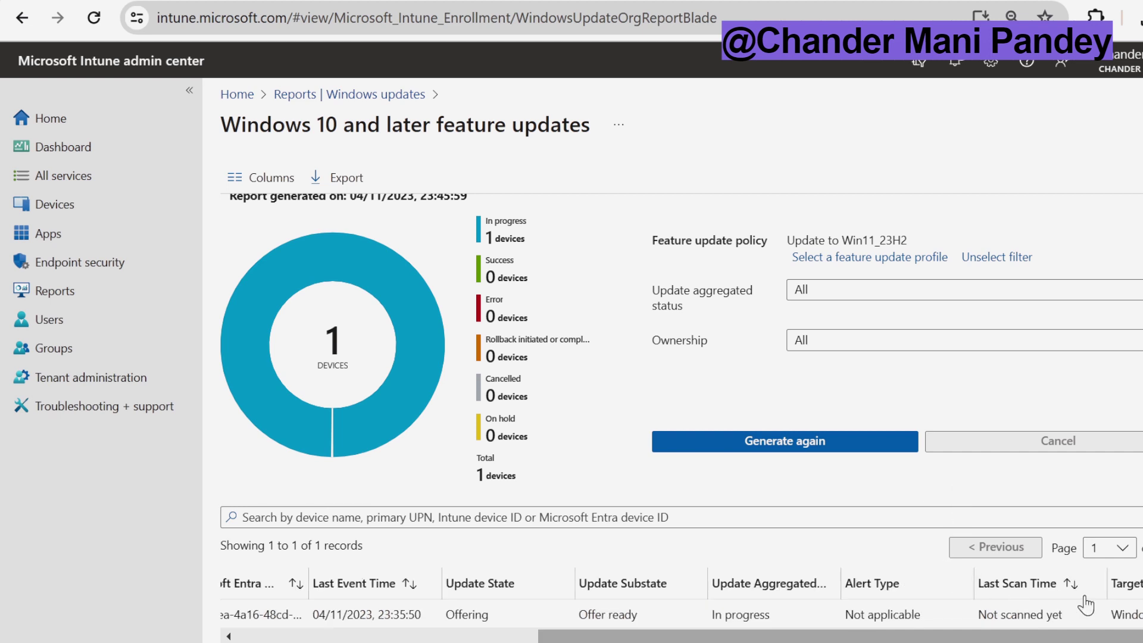
{"action": "left_click_drag", "start_coordinate": [1068, 622], "coordinate": [983, 619]}
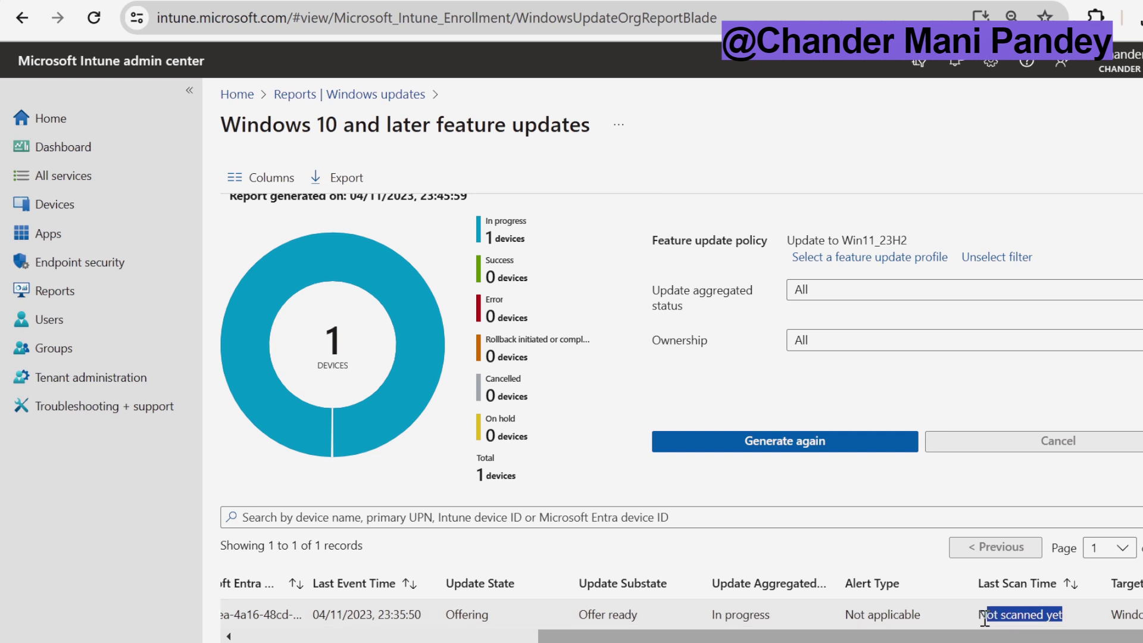
{"action": "left_click_drag", "start_coordinate": [682, 638], "coordinate": [229, 613]}
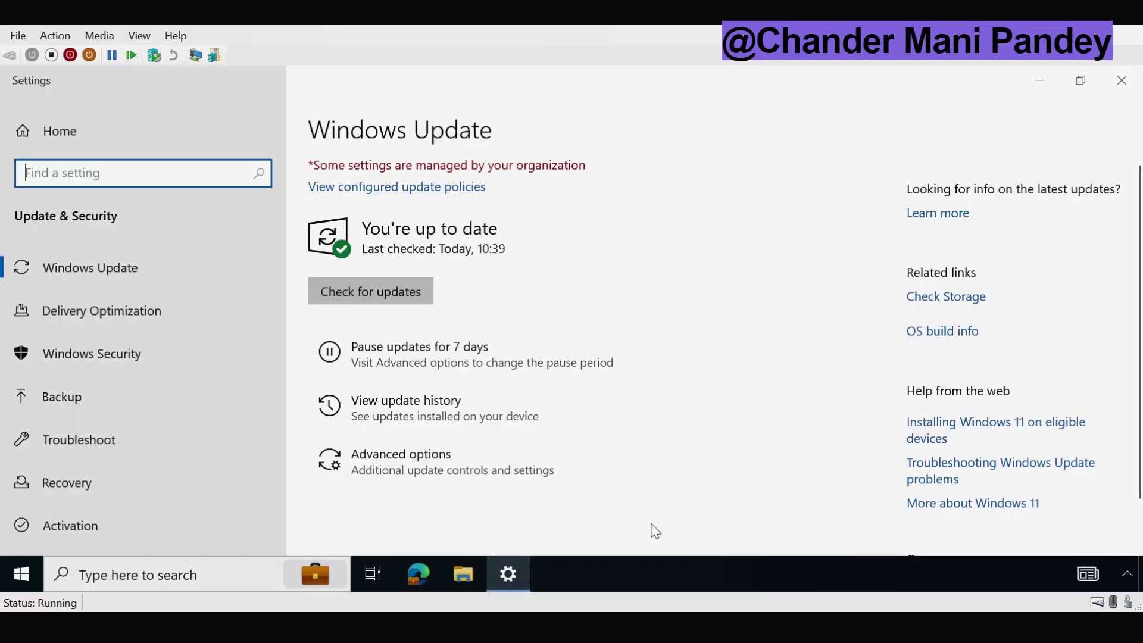
- Check for updates in the client virtual machine's Windows Update settings and restart immediately to install Windows 11, version 23H2
{"action": "left_click", "coordinate": [389, 302]}
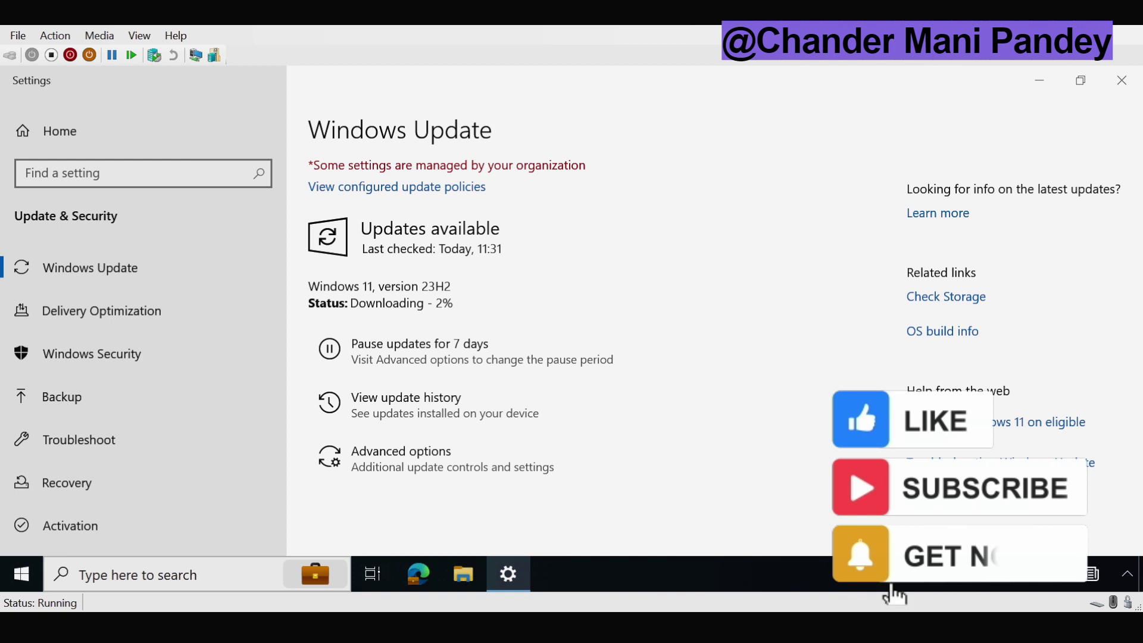
{"action": "mouse_move", "coordinate": [508, 574]}
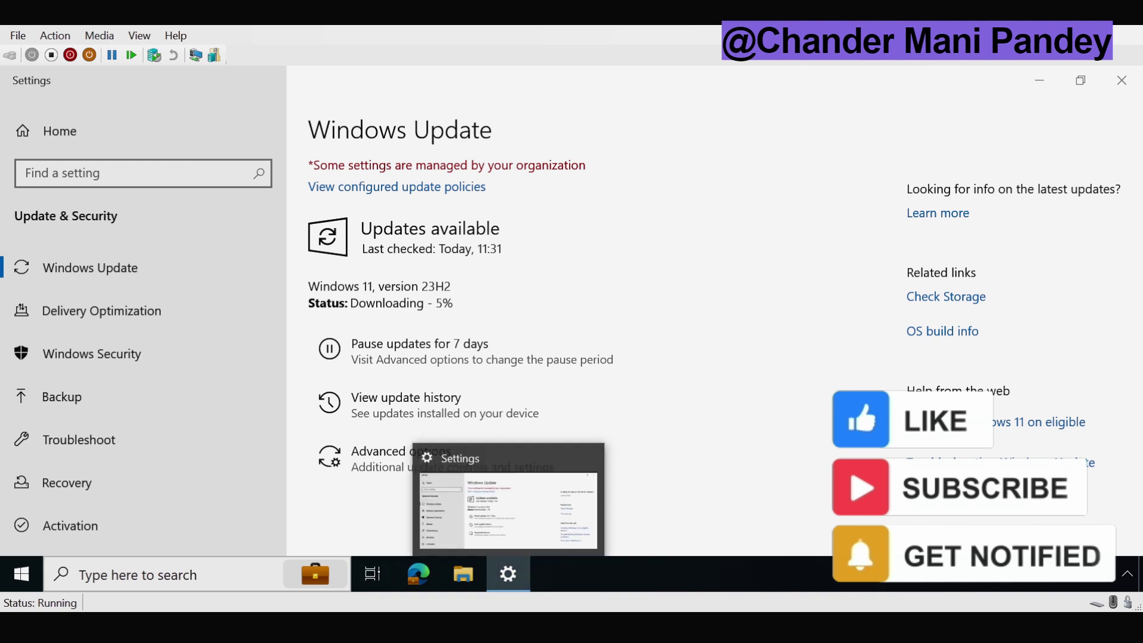
{"action": "left_click", "coordinate": [508, 574]}
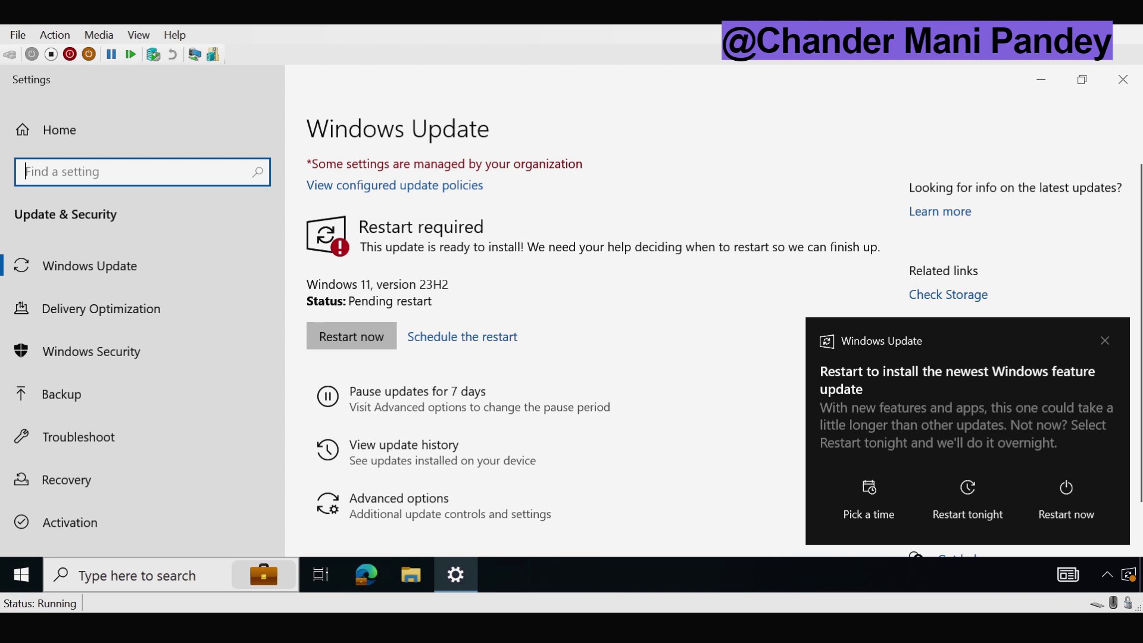
{"action": "left_click", "coordinate": [1066, 497]}
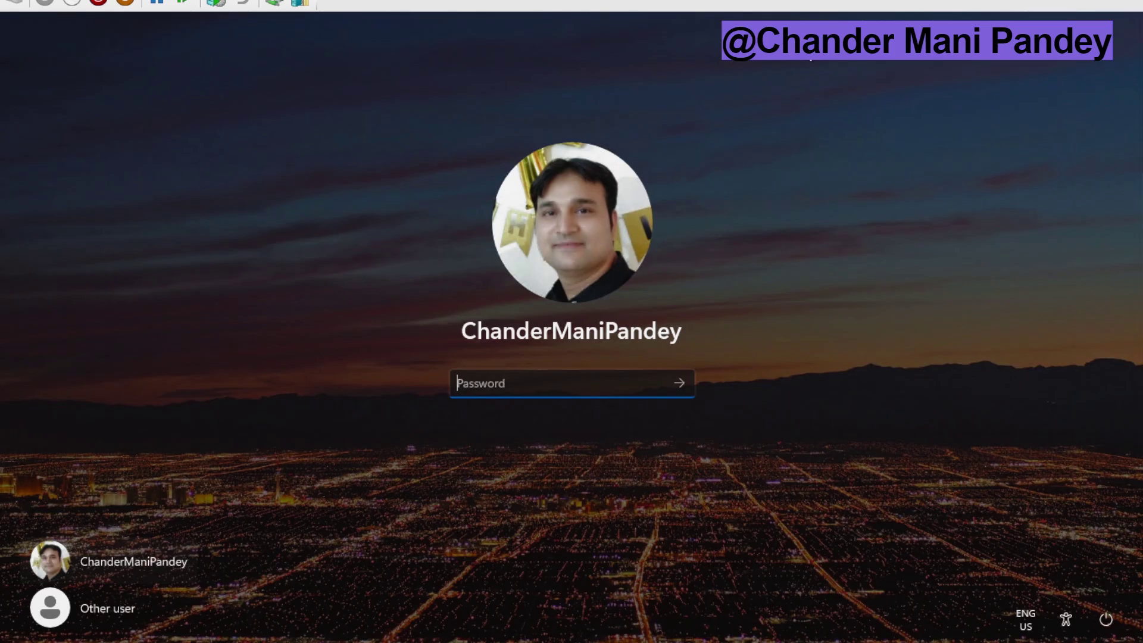
- Enter the account password on the restarted virtual machine's sign-in screen and sign in
{"action": "key", "text": "Caps_Lock"}
{"action": "type", "text": "•"}
{"action": "key", "text": "Caps_Lock"}
{"action": "type", "text": "••••••••••"}
{"action": "left_click", "coordinate": [681, 386]}
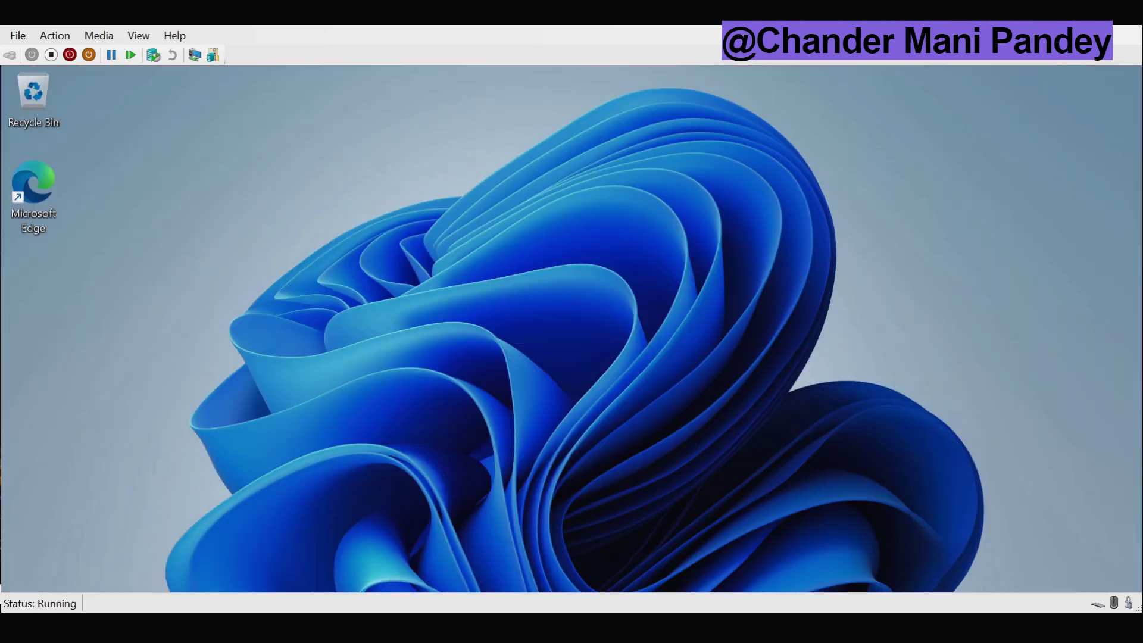
- Search for winver and run it to check the installed Windows version and OS build
{"action": "key", "text": "super"}
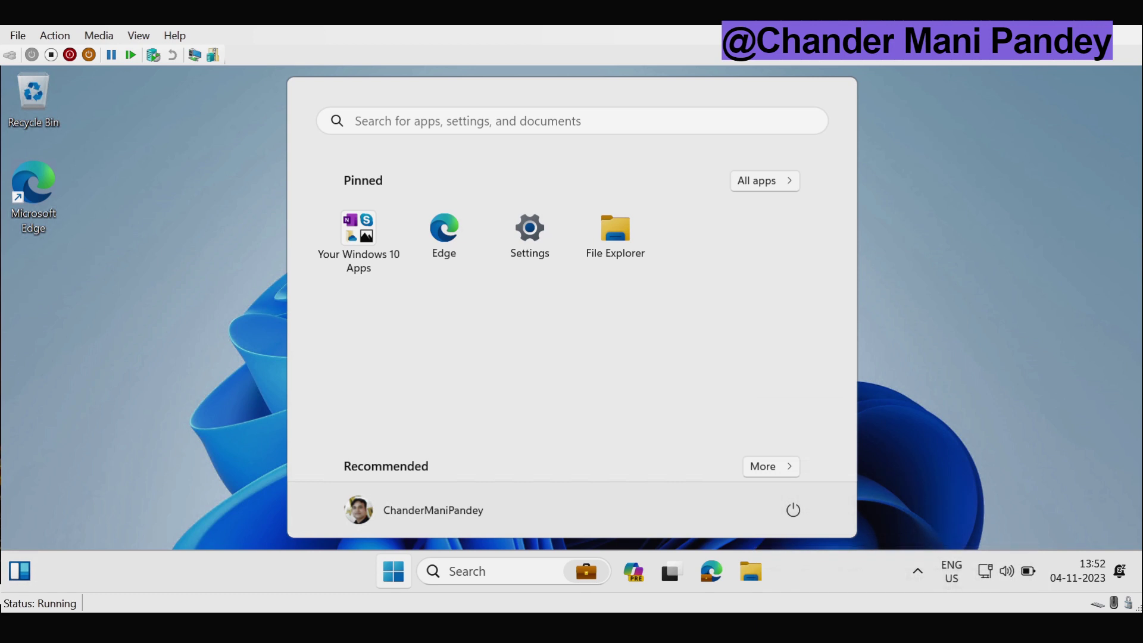
{"action": "left_click", "coordinate": [468, 572]}
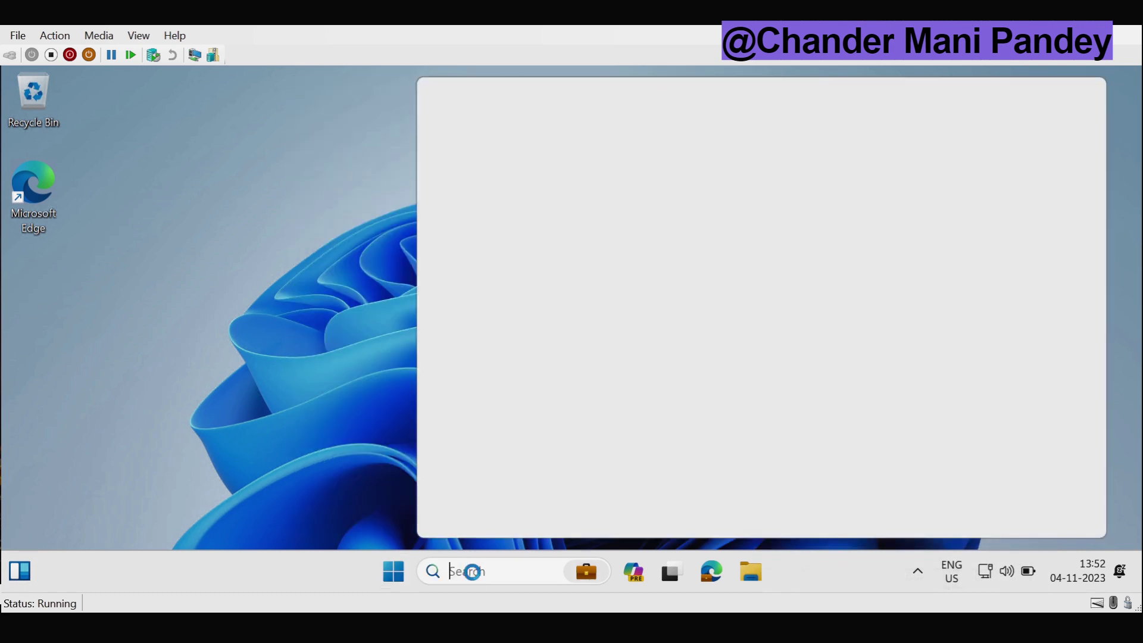
{"action": "type", "text": "winver"}
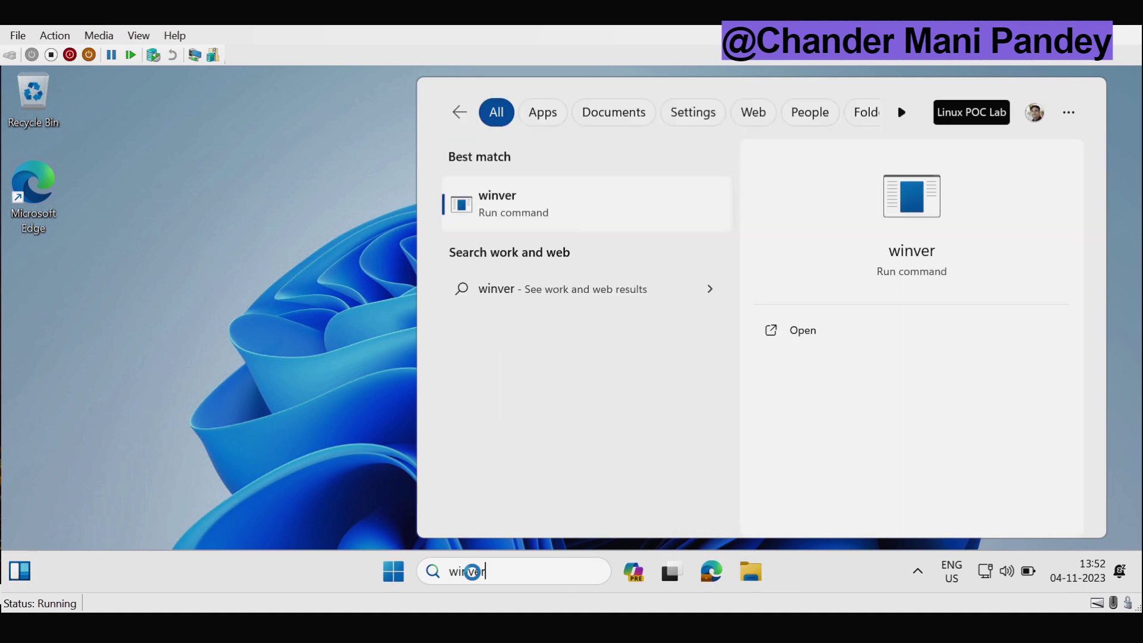
{"action": "left_click", "coordinate": [516, 215]}
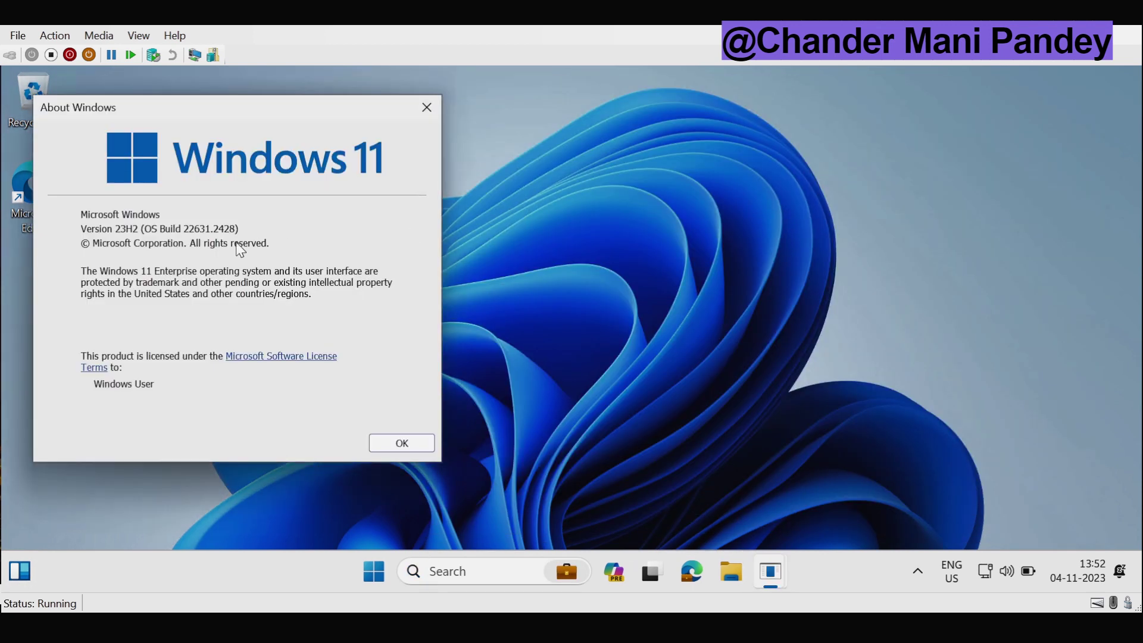